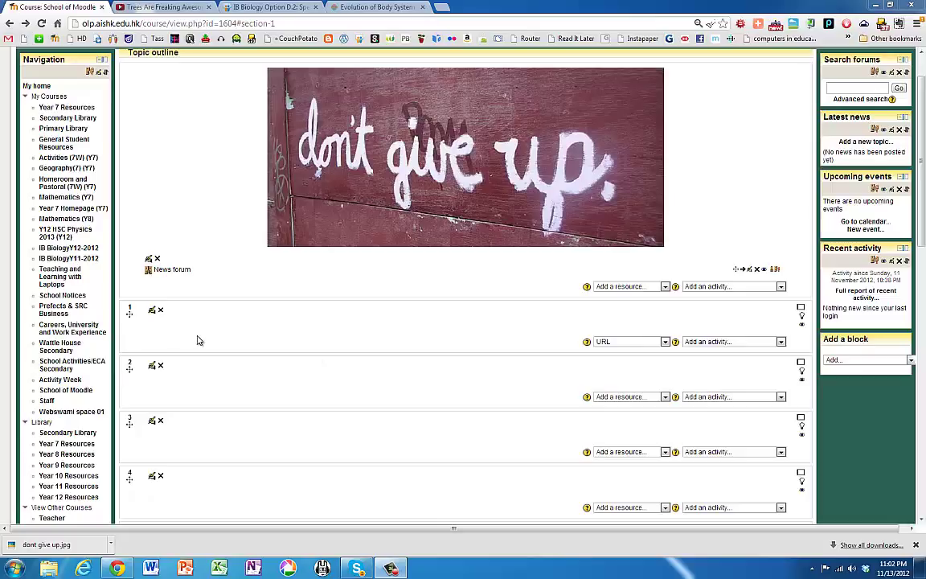
- Open the Edit Topic 1 form for section 1's summary
click(152, 310)
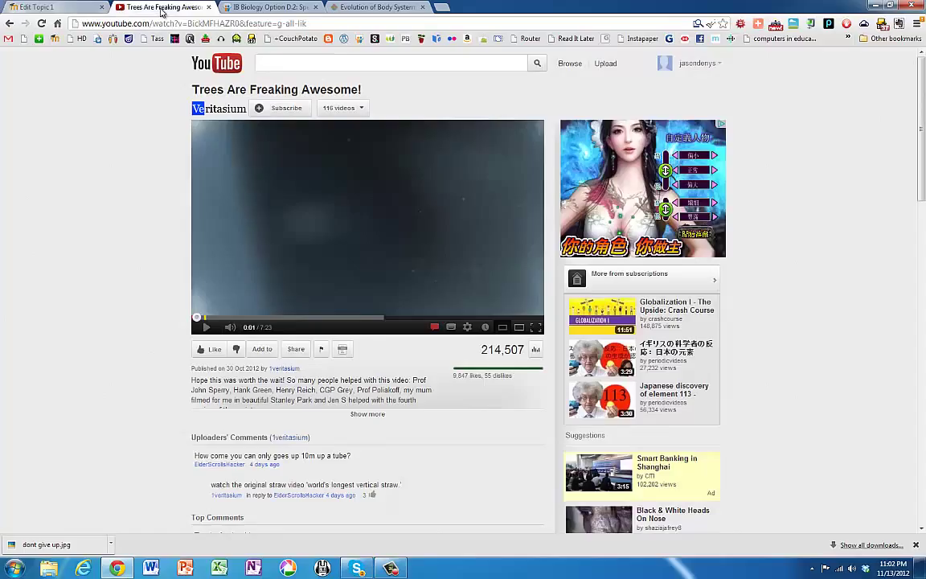
- Copy the YouTube iframe embed code for 'Trees Are Freaking Awesome!'
click(161, 8)
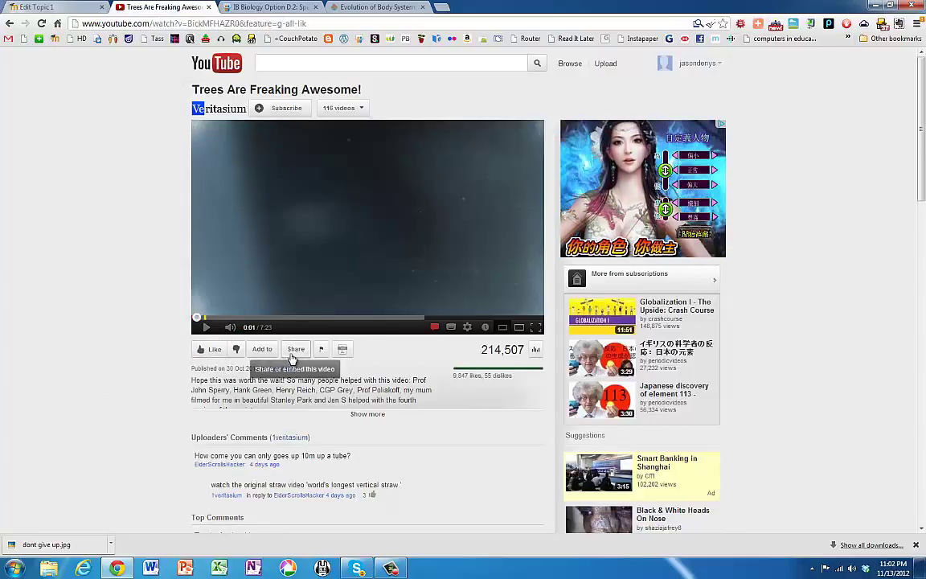
click(296, 351)
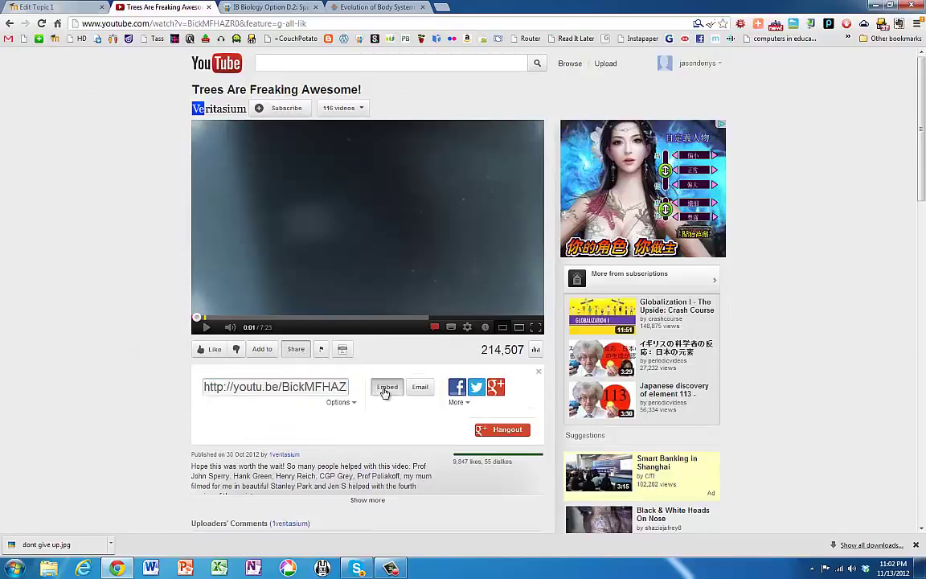
click(386, 388)
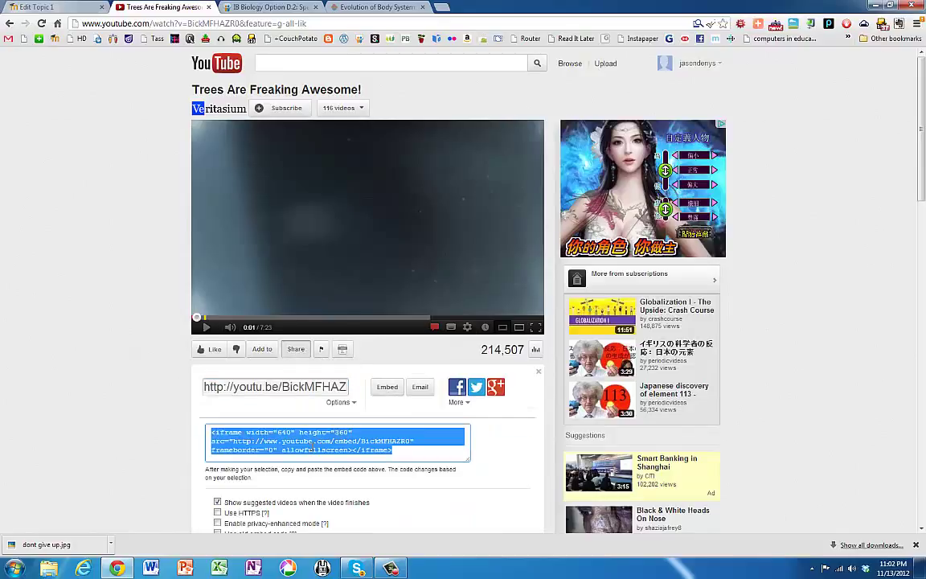
right_click(310, 440)
click(338, 313)
- Paste the embed code into the Topic 1 summary as text, then clear it out
click(56, 7)
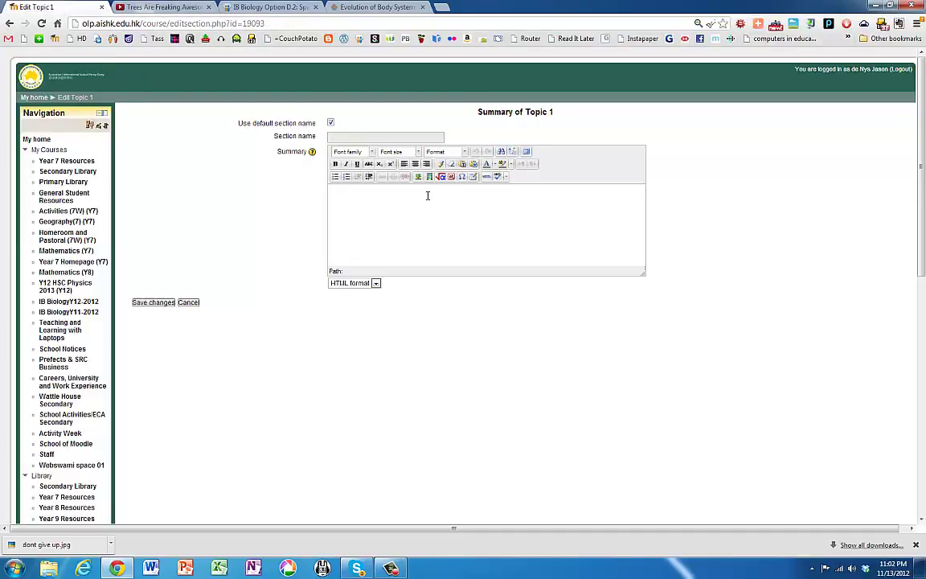
right_click(359, 204)
click(377, 226)
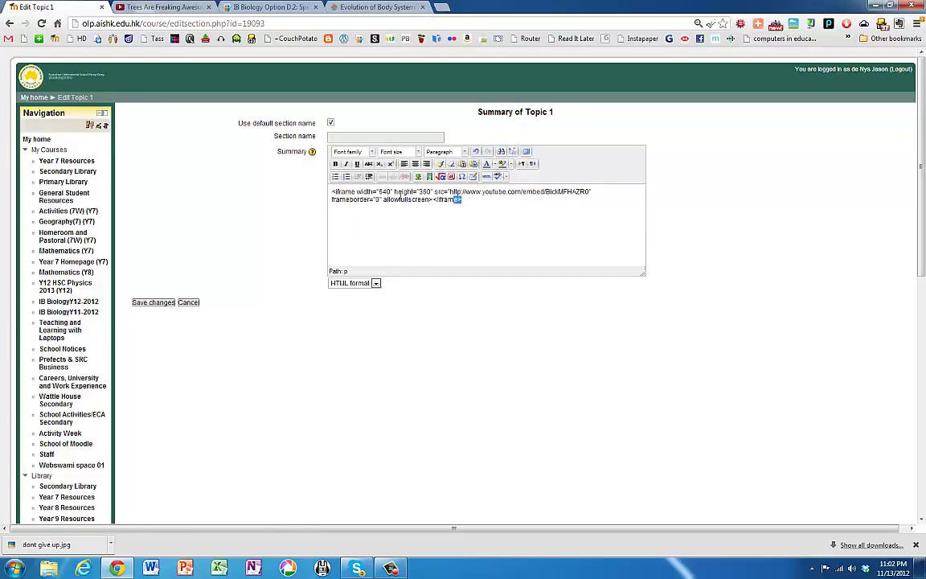
key(ctrl+a)
key(ctrl+x)
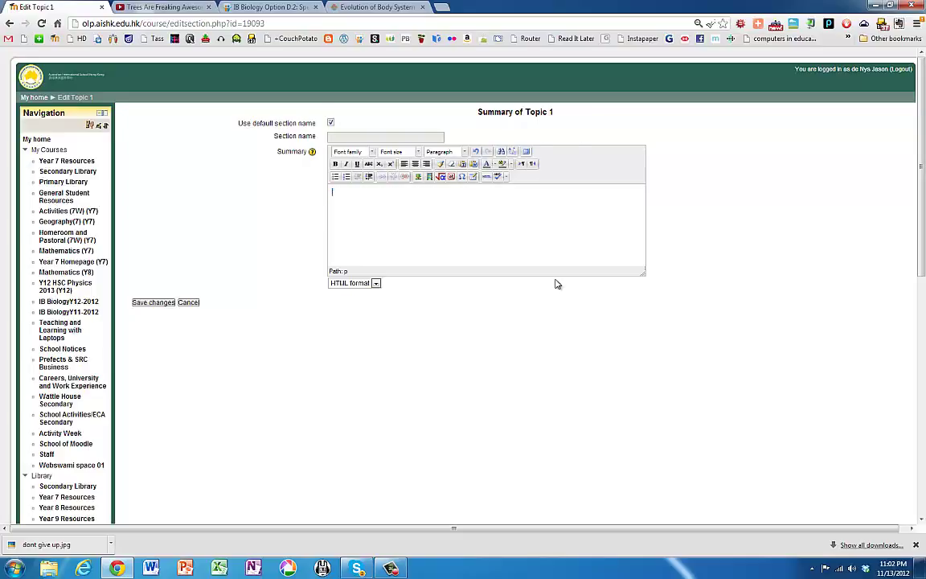
- Embed the trees video via the HTML source and enlarge the editor to show it whole
click(486, 178)
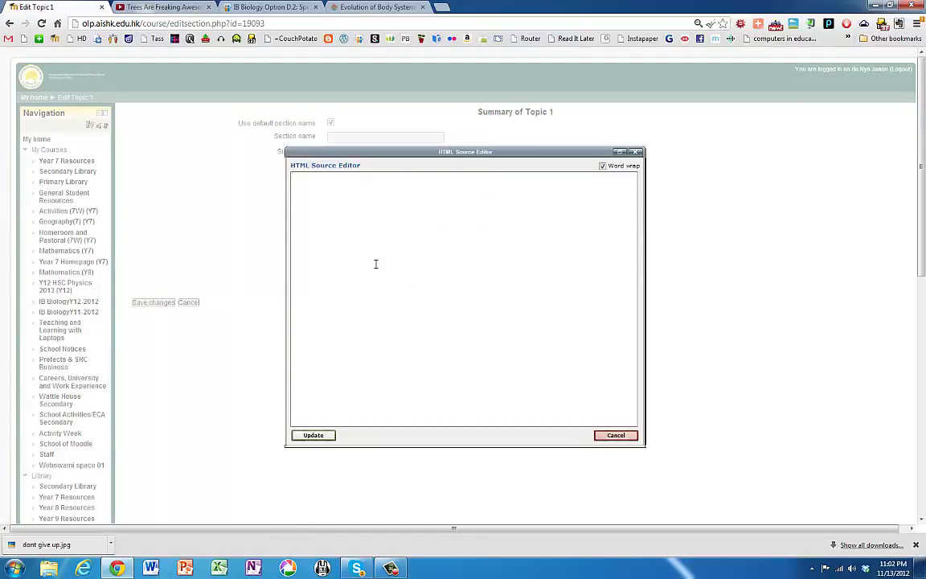
key(ctrl+v)
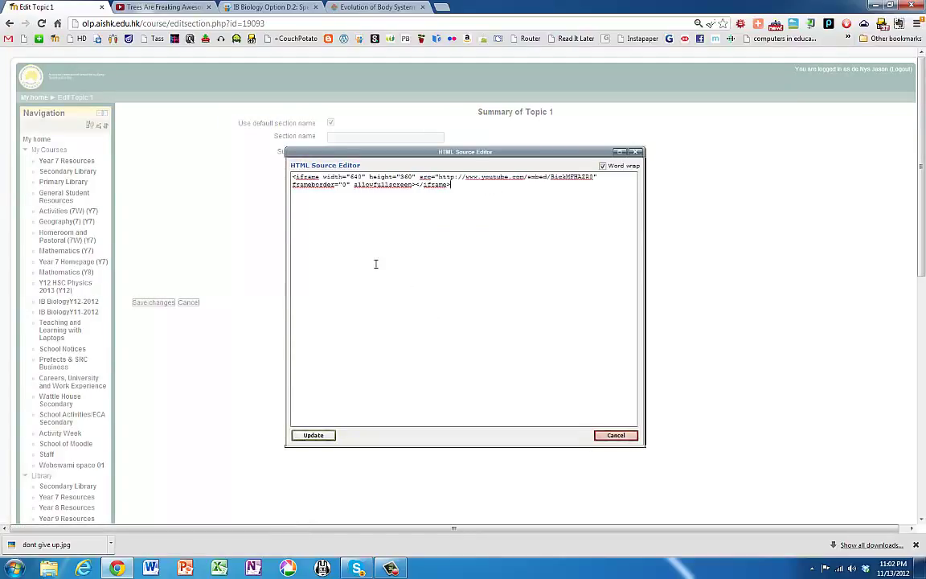
click(313, 436)
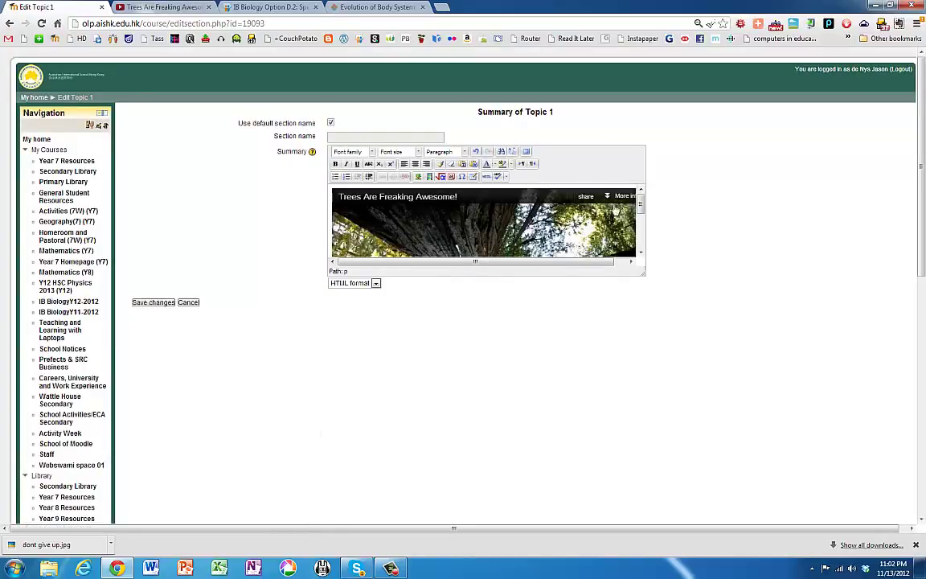
mouse_move(638, 202)
mouse_down()
mouse_move(642, 255)
mouse_move(642, 199)
mouse_up()
drag(642, 274, 672, 366)
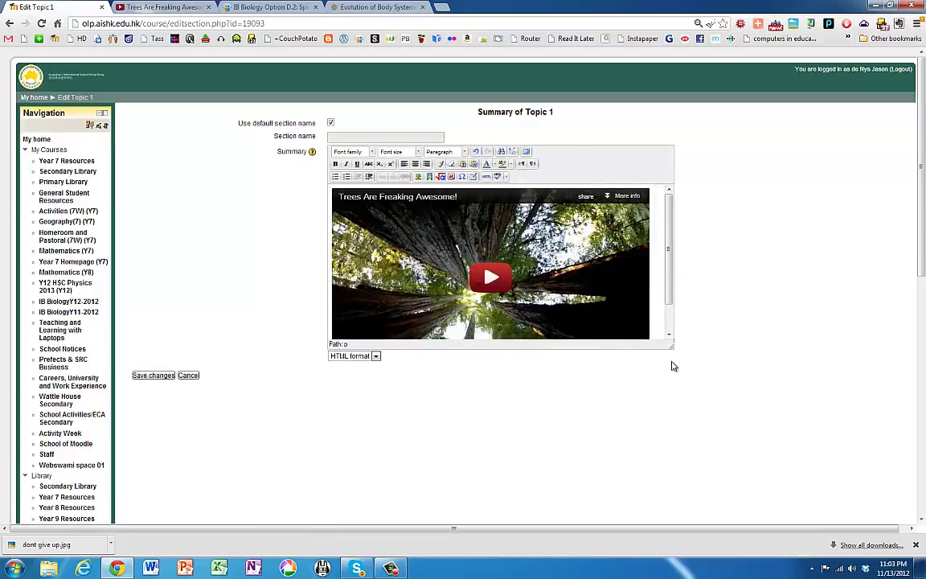
- Save the Topic 1 summary, reload the course page and open section 1's Add a resource list
click(143, 375)
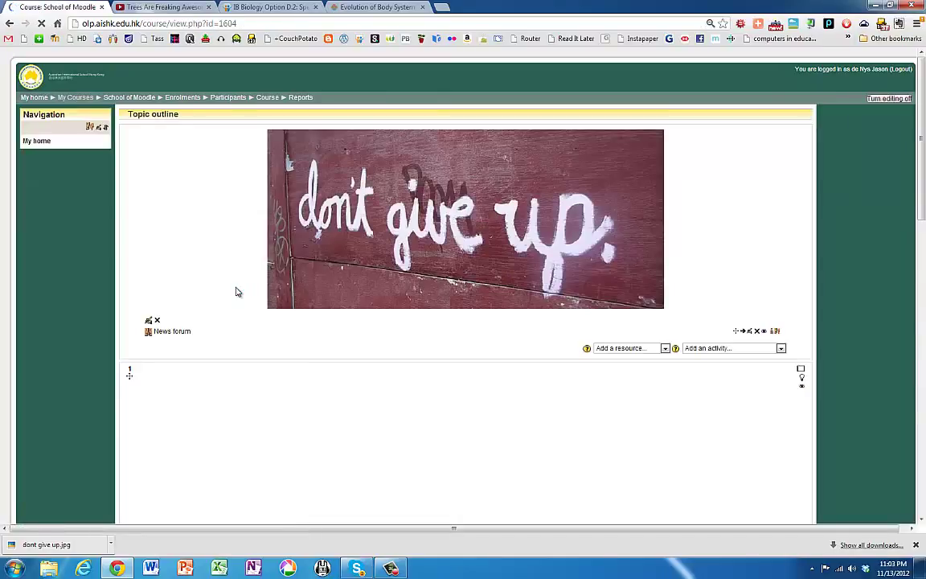
scroll(238, 287, down, 3)
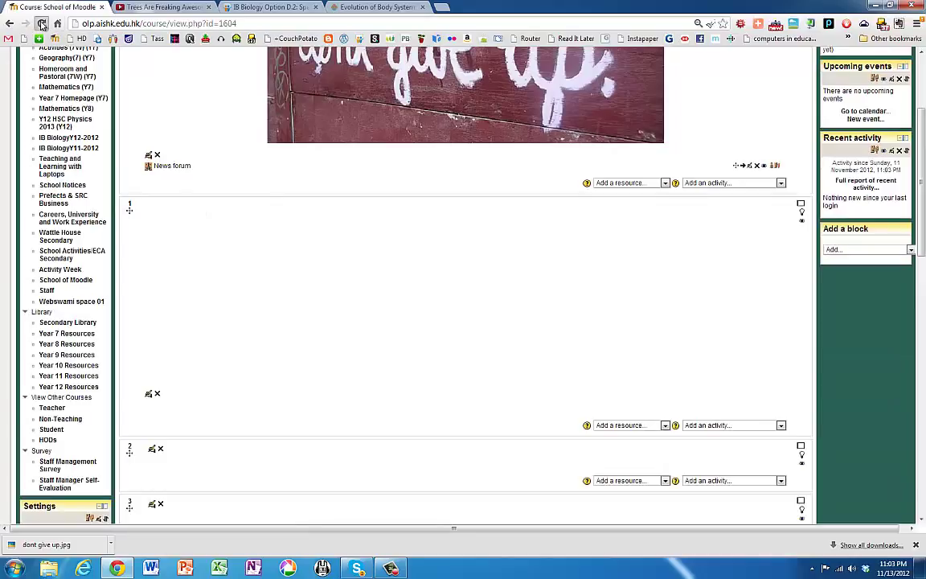
click(43, 23)
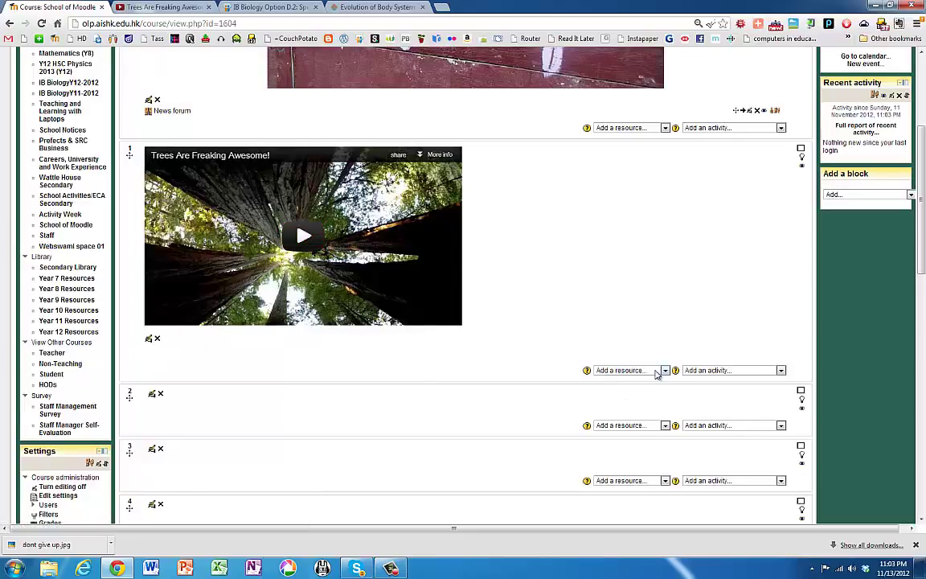
click(665, 370)
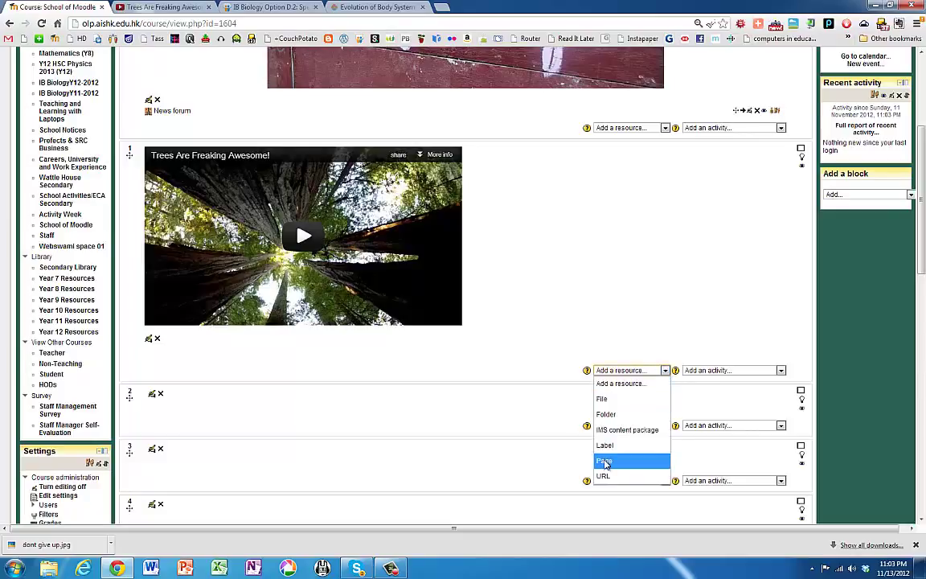
- Add a Page named 'Blah' to Topic 1 with the trees video iframe as its content
click(604, 462)
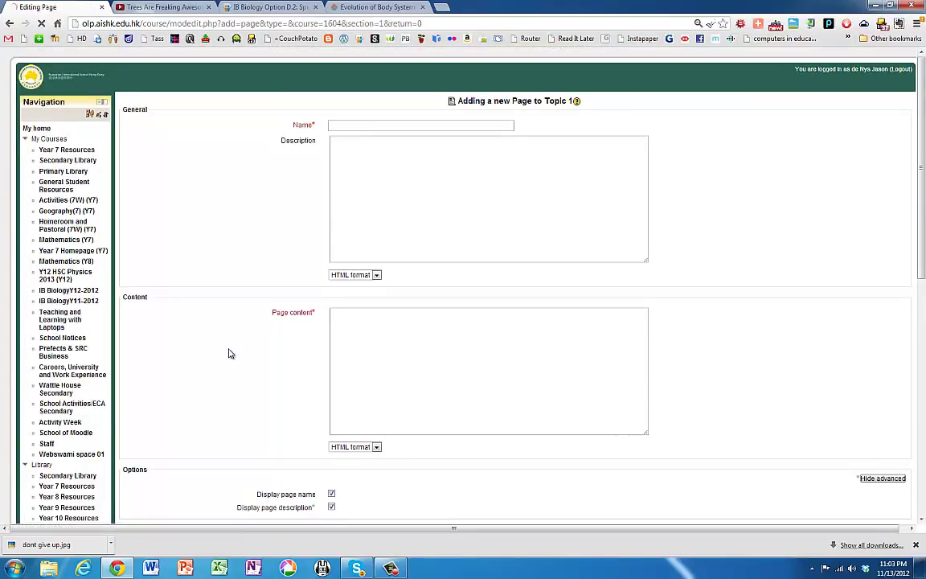
click(338, 125)
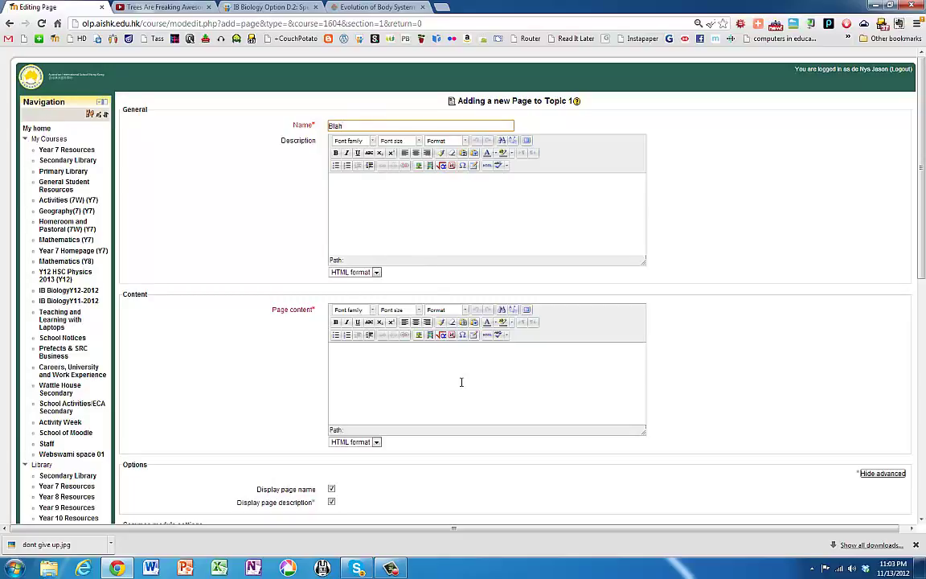
click(486, 334)
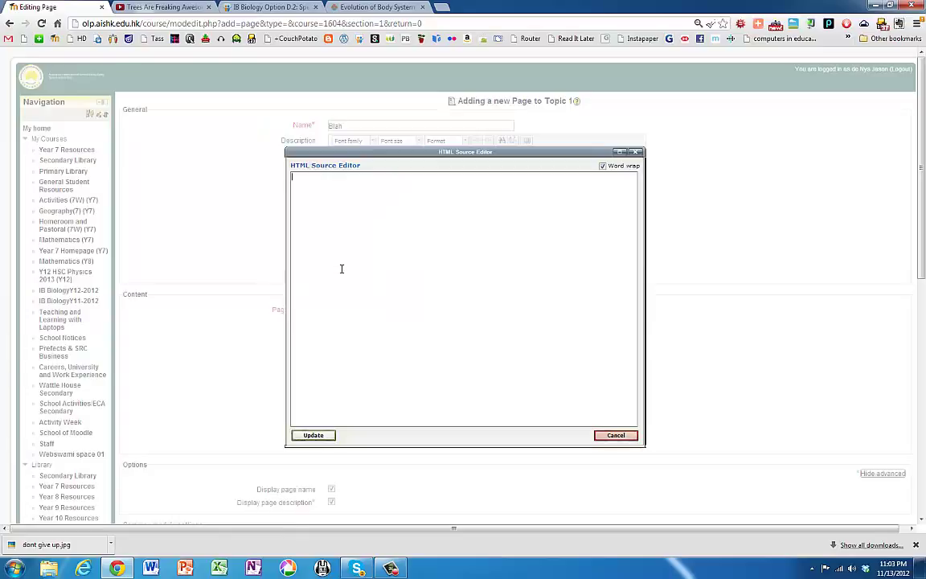
key(ctrl+v)
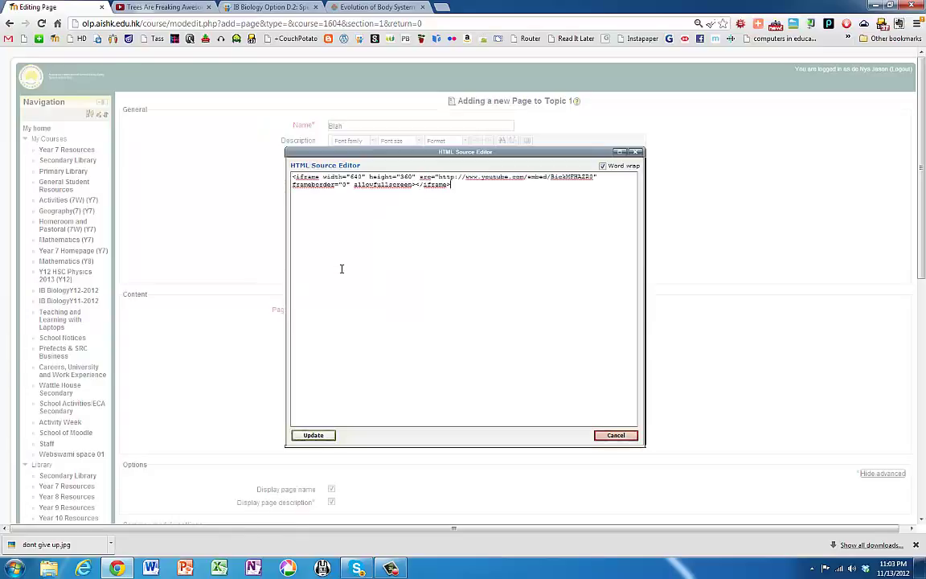
click(321, 435)
scroll(249, 327, down, 2)
scroll(249, 328, down, 1)
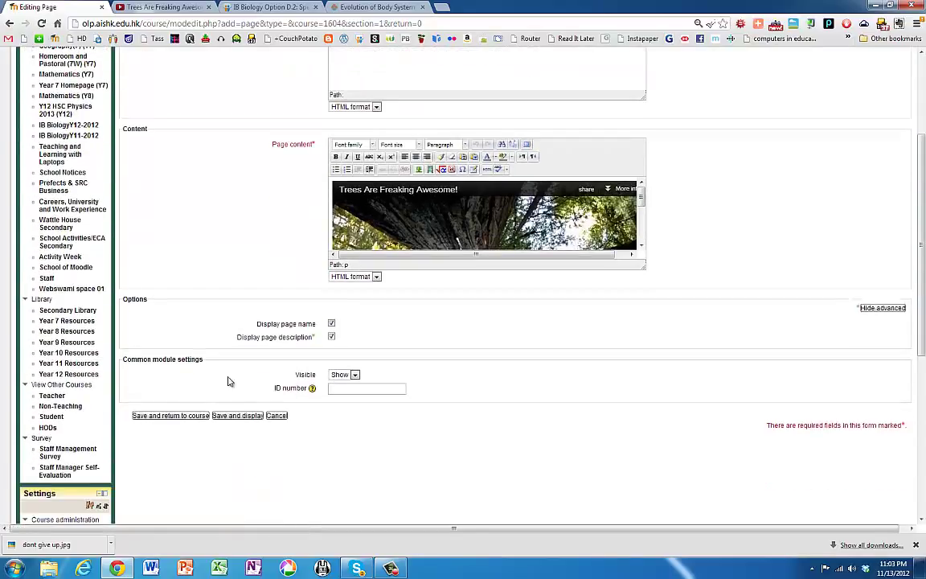
- Save the Blah page, view it, then return to the course and open Blah for editing
click(181, 416)
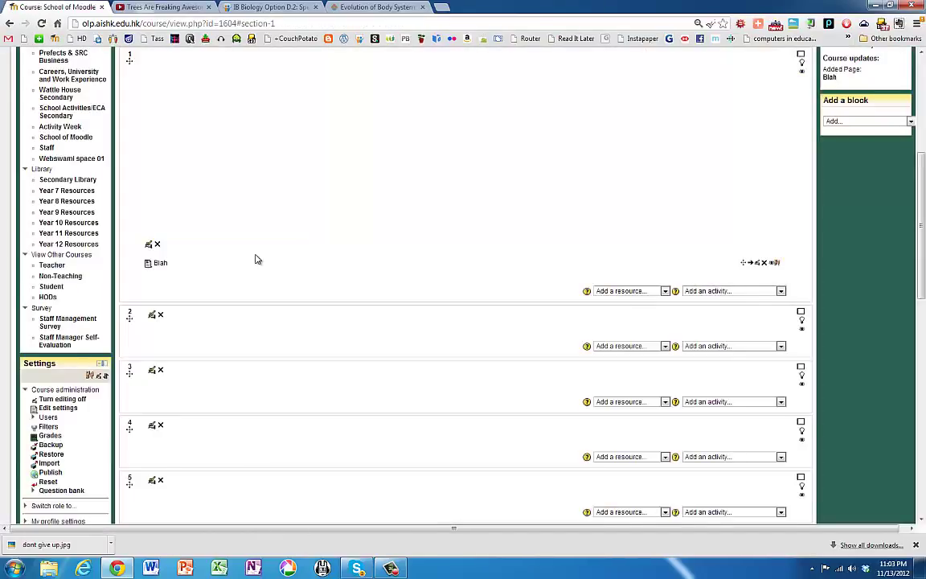
scroll(255, 259, up, 2)
scroll(256, 259, down, 1)
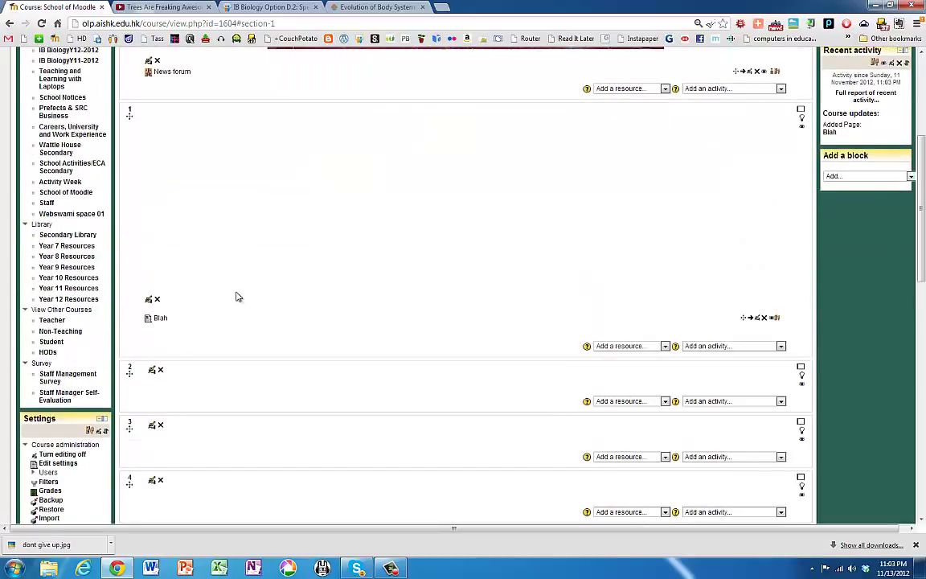
click(161, 320)
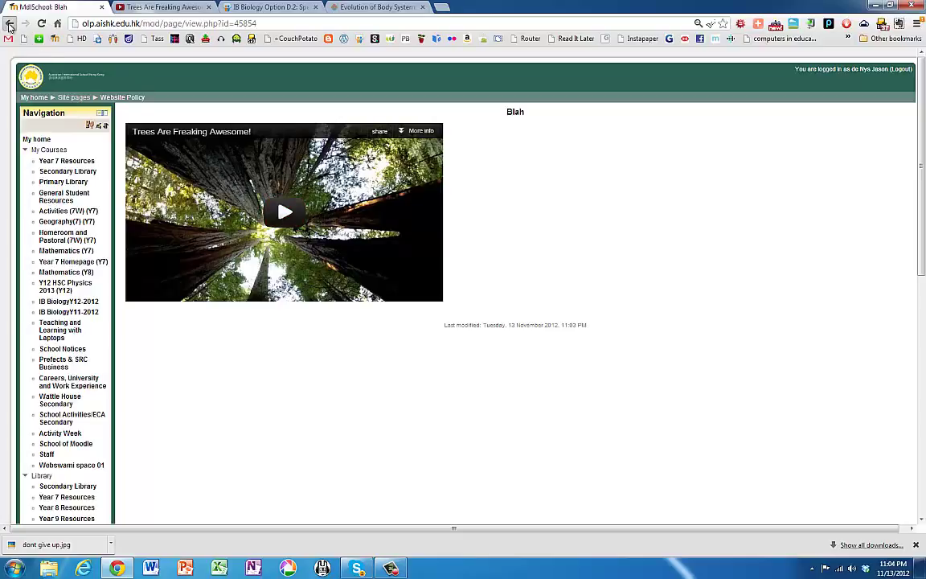
click(10, 24)
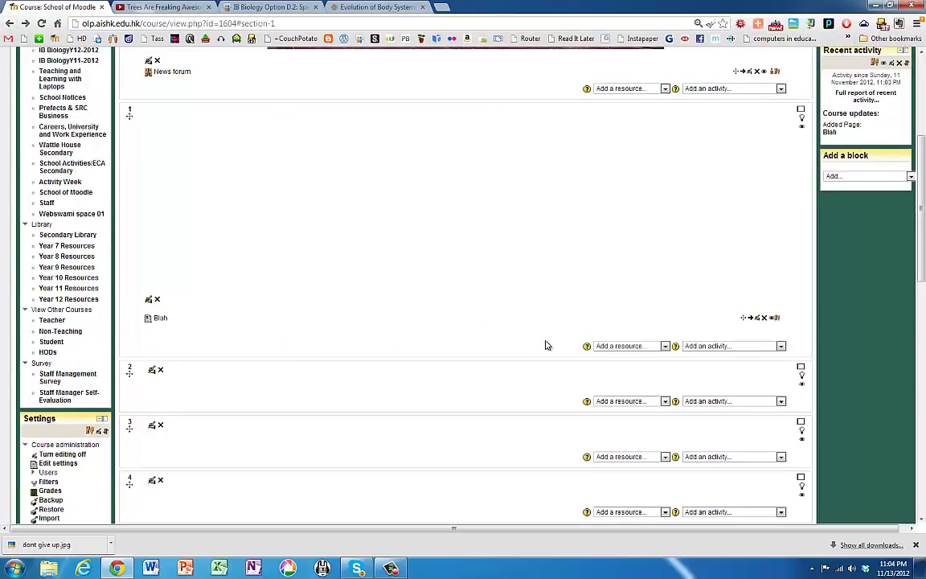
click(756, 318)
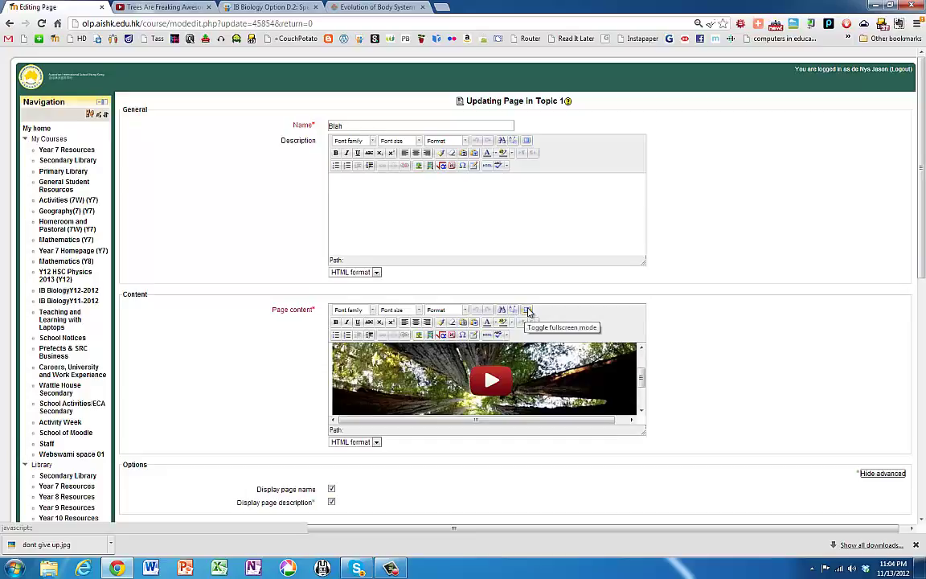
- In fullscreen, add 'Watch the Video and summarise in 3 sentences' on its own line below the video
click(527, 310)
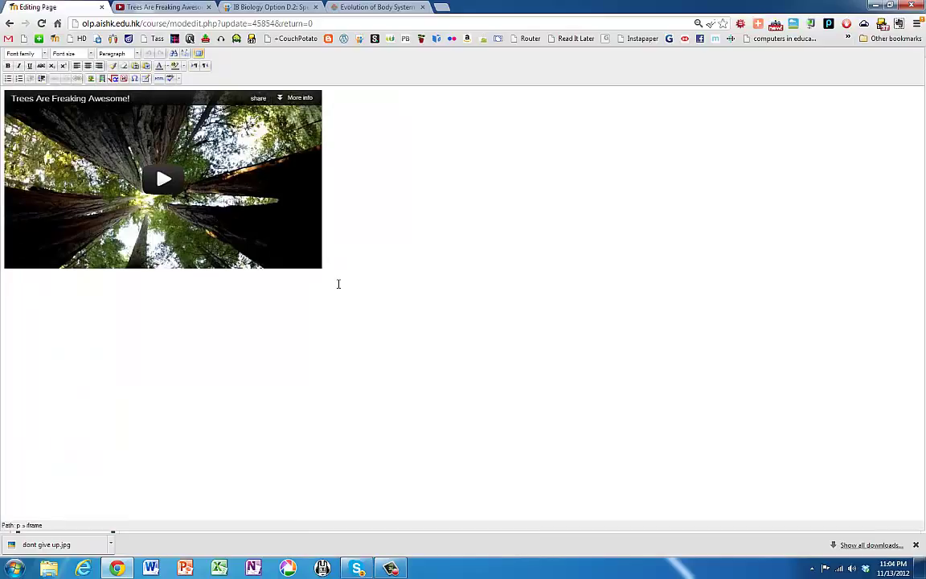
text(Watch t)
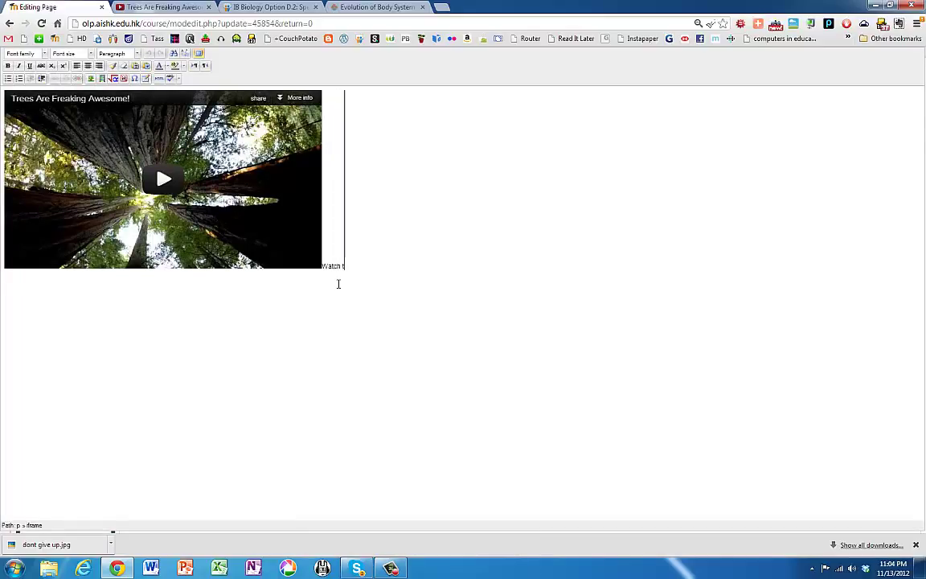
text(he Vide)
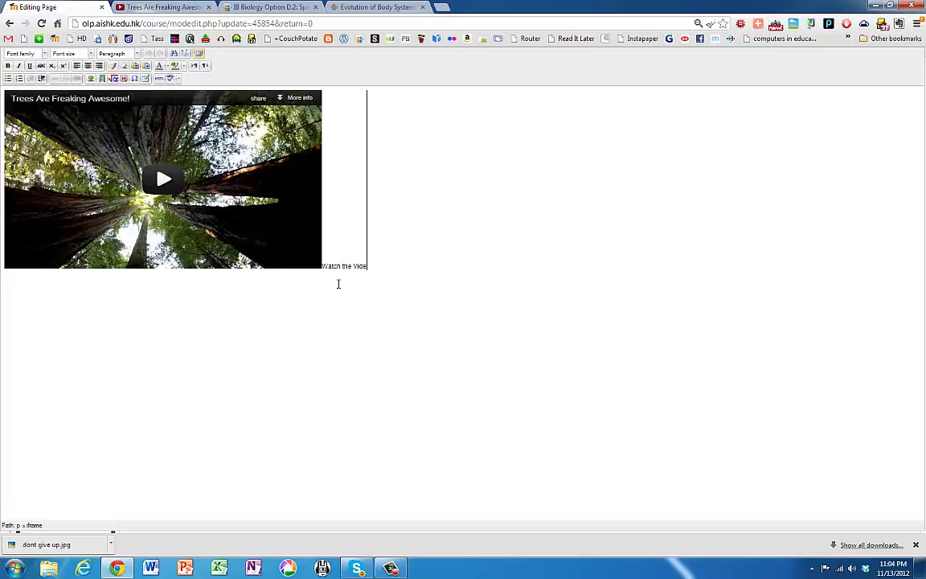
text(o and summa)
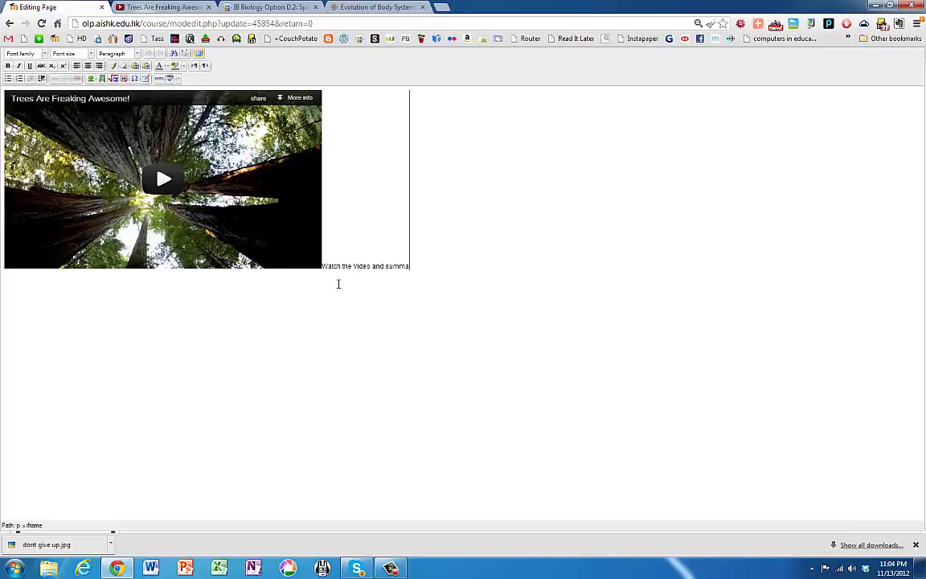
text(rise in)
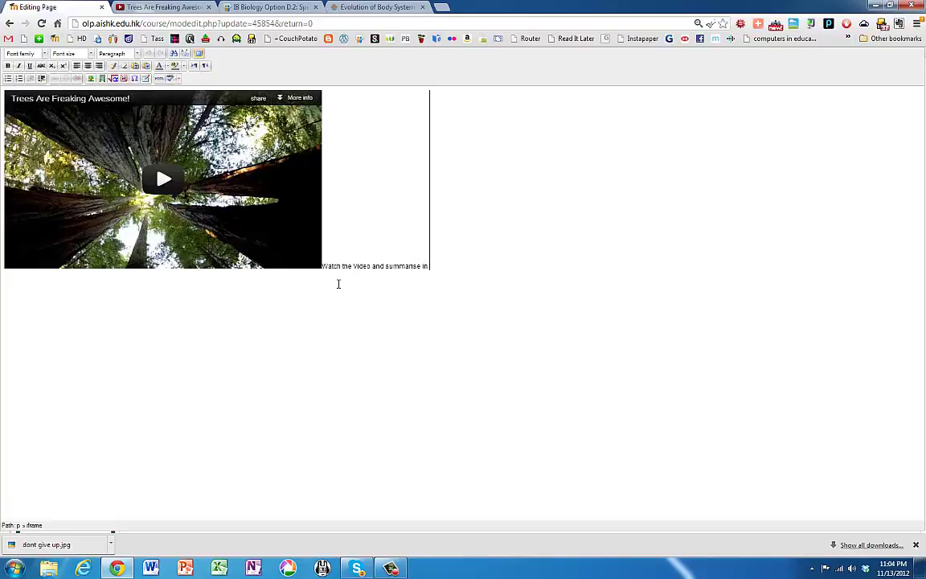
text( 3 sentences)
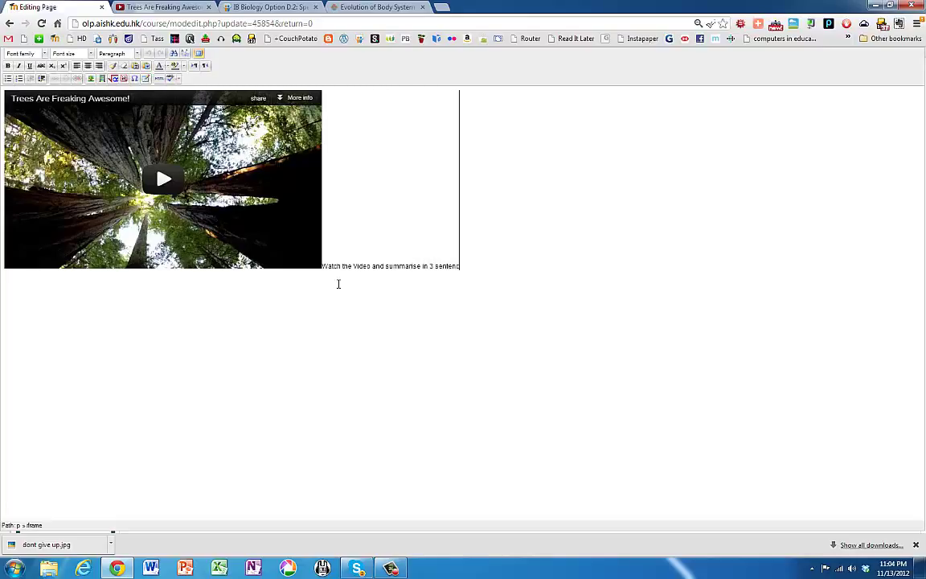
key(Left)
key(Left)
key(Left)
key(Left)
key(Left)
key(Left)
key(Left)
key(Left)
key(Left)
key(Left)
key(Left)
key(Left)
key(Left)
key(Left)
key(Left)
key(Left)
key(Left)
key(Left)
key(Left)
key(Left)
key(Left)
key(Left)
key(Left)
key(Left)
key(Left)
key(Left)
key(Left)
key(Left)
key(Left)
key(Left)
key(Left)
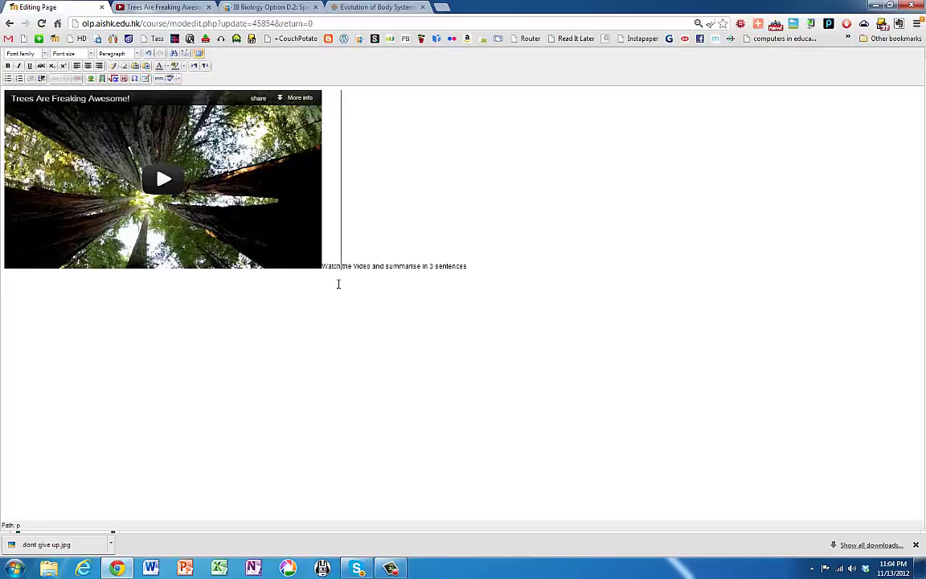
key(Left)
key(Left)
key(Return)
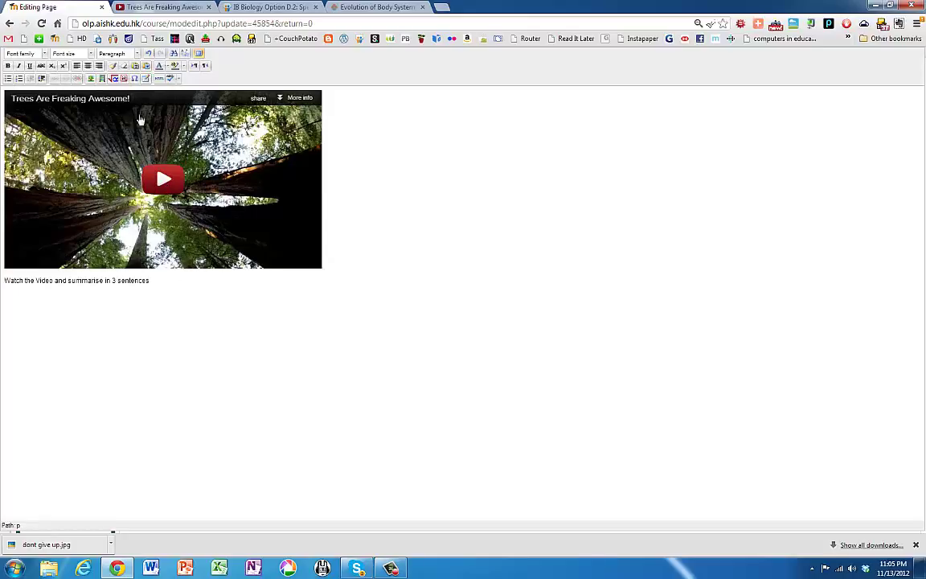
- Paste the trees video iframe into the page content's HTML source below the instruction
click(160, 80)
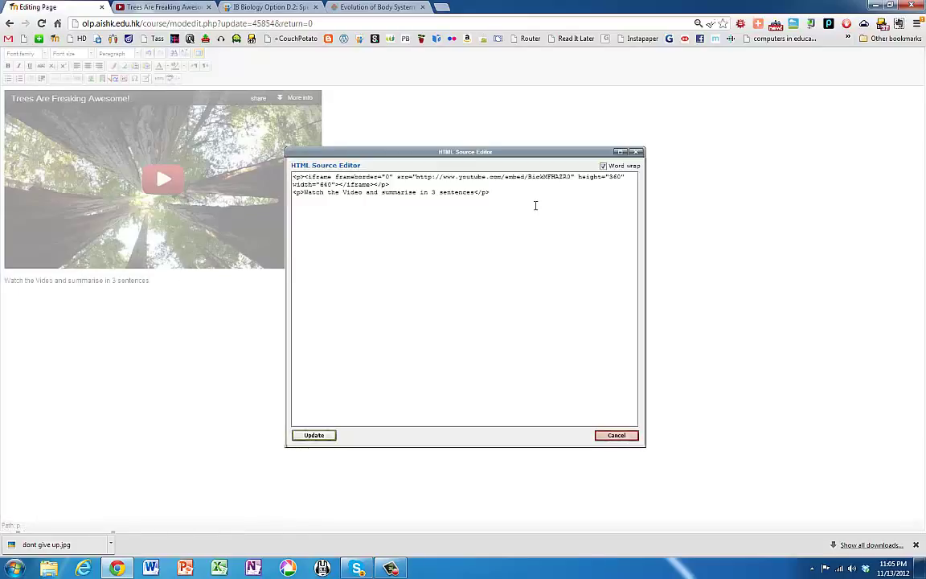
text(<iframe width="640" height="360" src="http://www.youtube.com/embed/BickMFHAZR0" frameborder="0" allowfullscreen></iframe>)
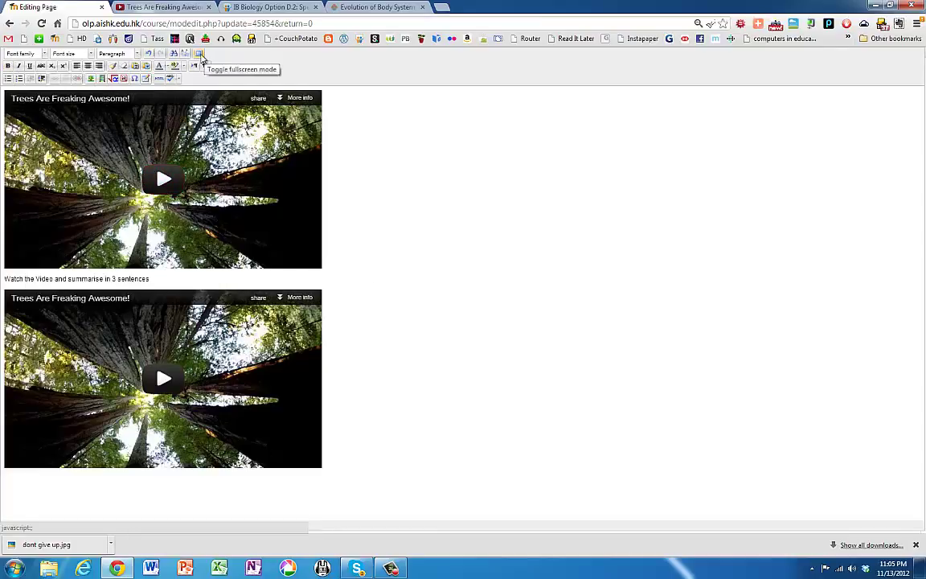
- Cancel the unsaved Blah edits and reopen the Blah page's editing form
click(201, 55)
scroll(223, 301, down, 2)
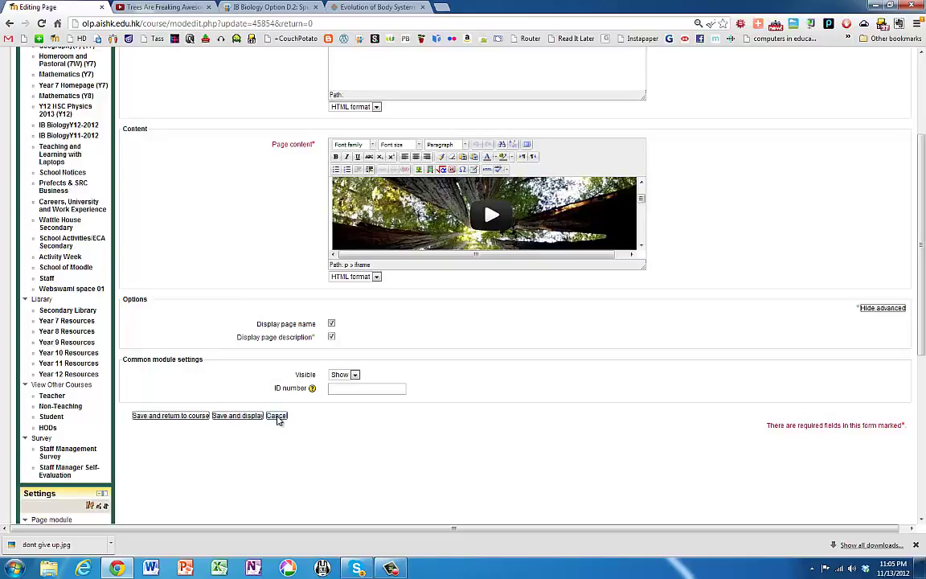
click(277, 416)
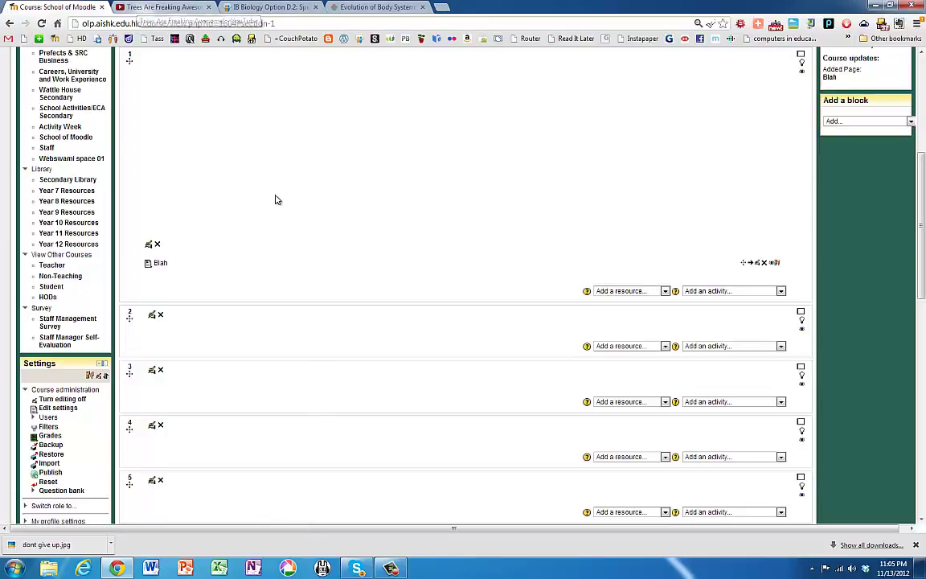
click(757, 264)
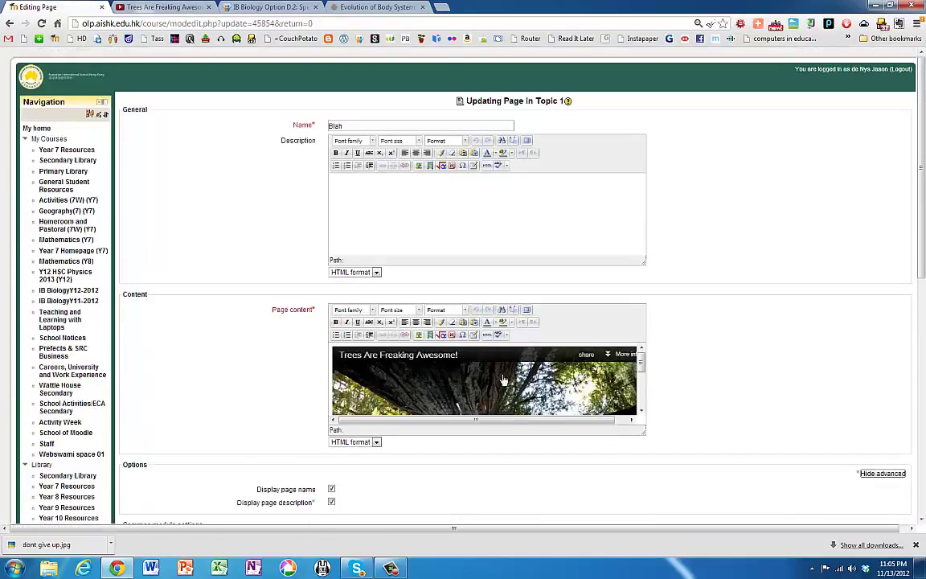
- Put 'Blah' on its own line below the video with an empty line after, then switch to SlideShare
click(526, 309)
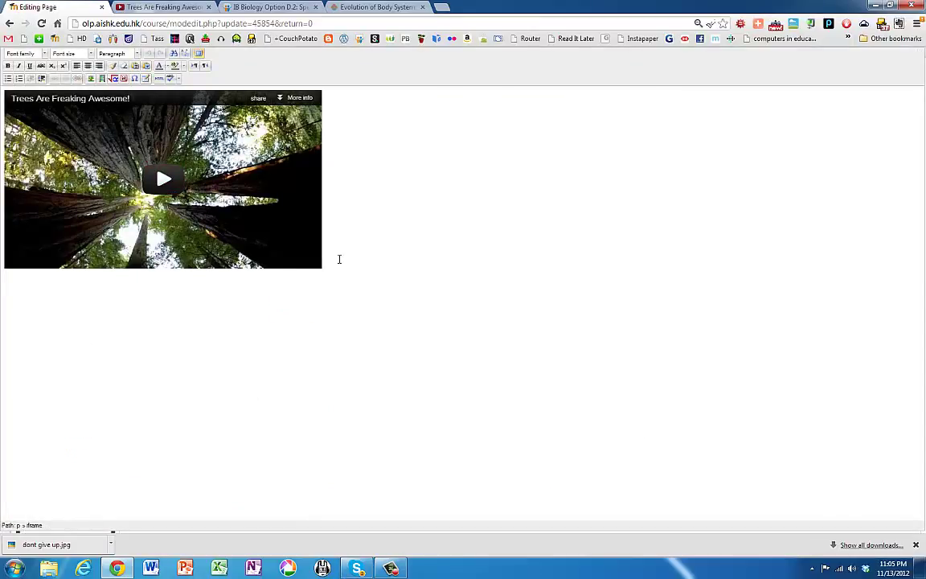
text(Blah)
key(Left)
key(Left)
key(Left)
key(Left)
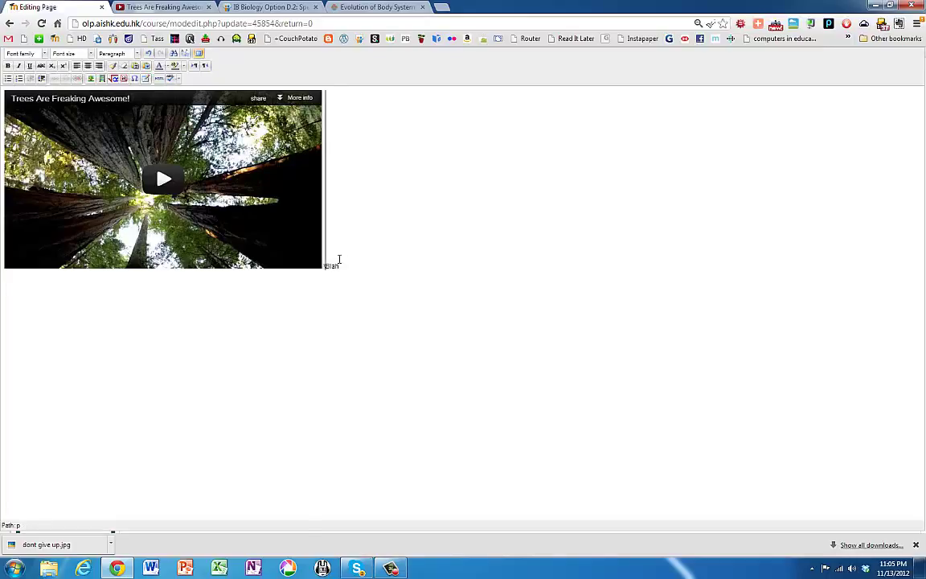
key(Return)
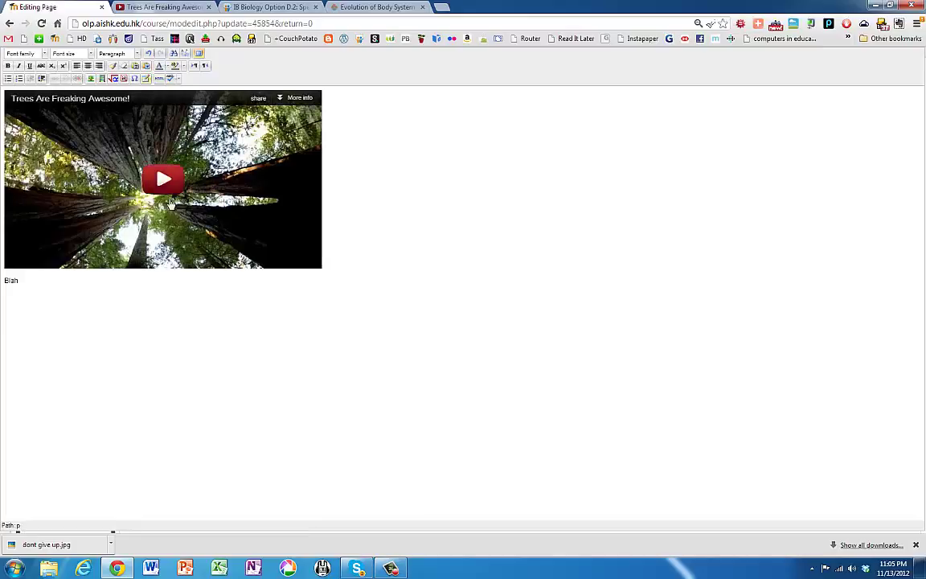
click(44, 297)
key(Return)
key(alt+Tab)
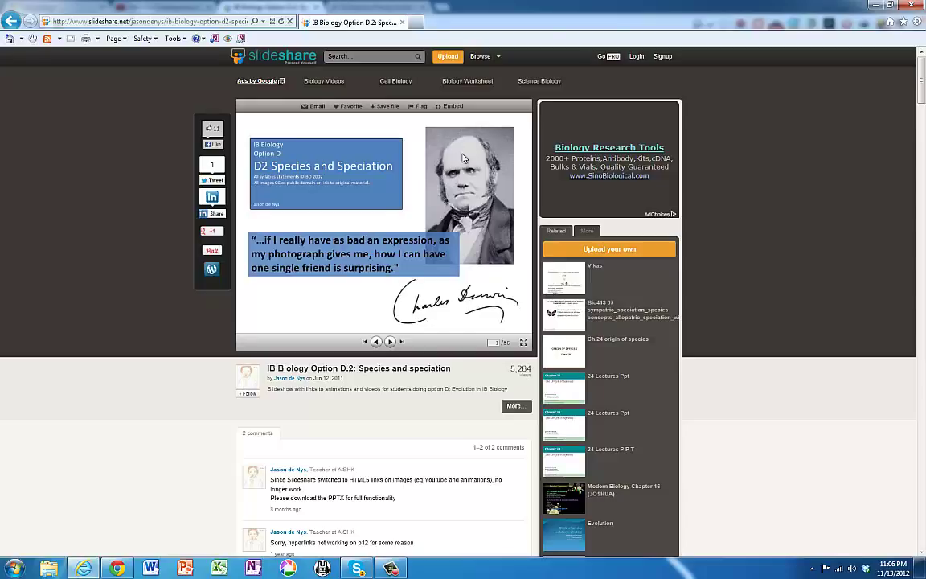
- Copy the iframe embed code of the 'IB Biology Option D.2: Species and speciation' slideshow, then go back to the Moodle page editor
click(451, 111)
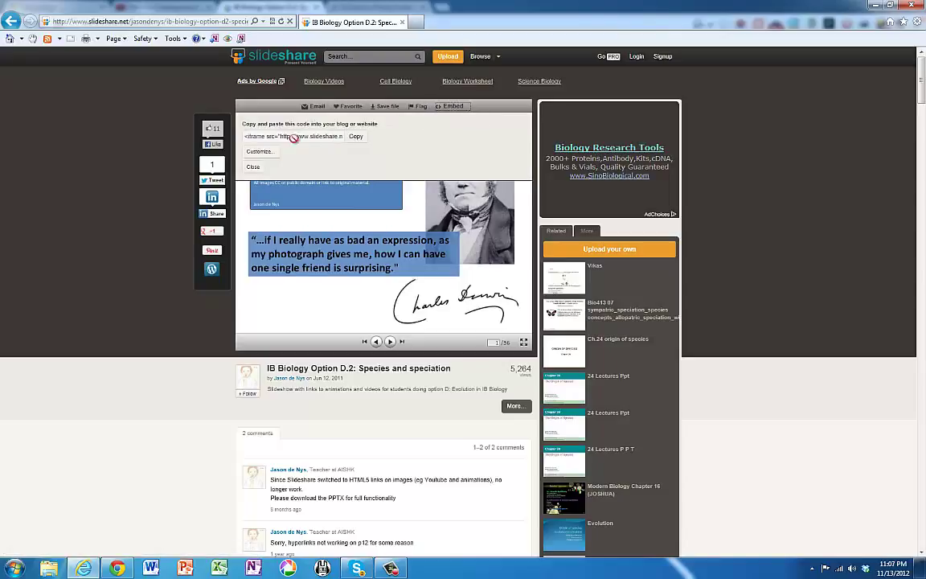
click(355, 136)
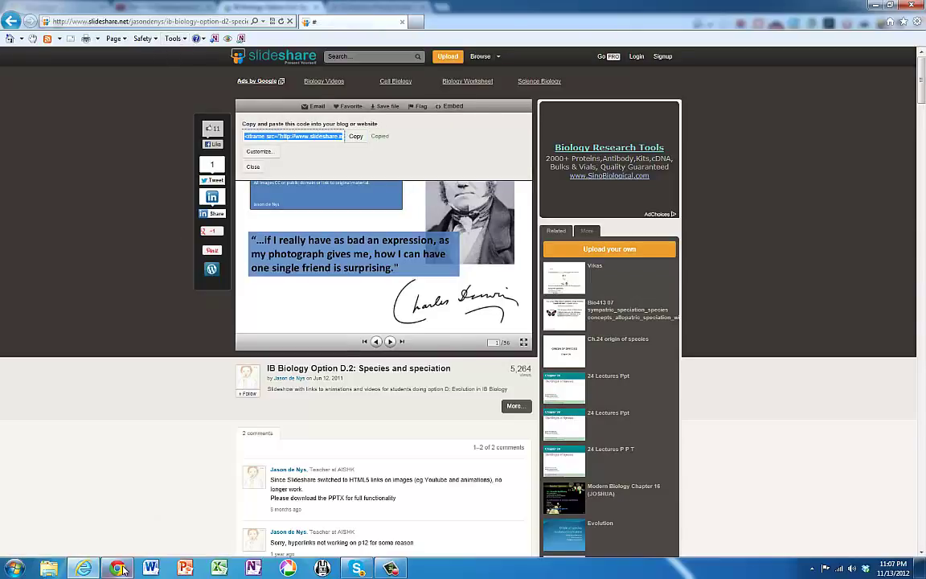
key(alt+Tab)
click(40, 6)
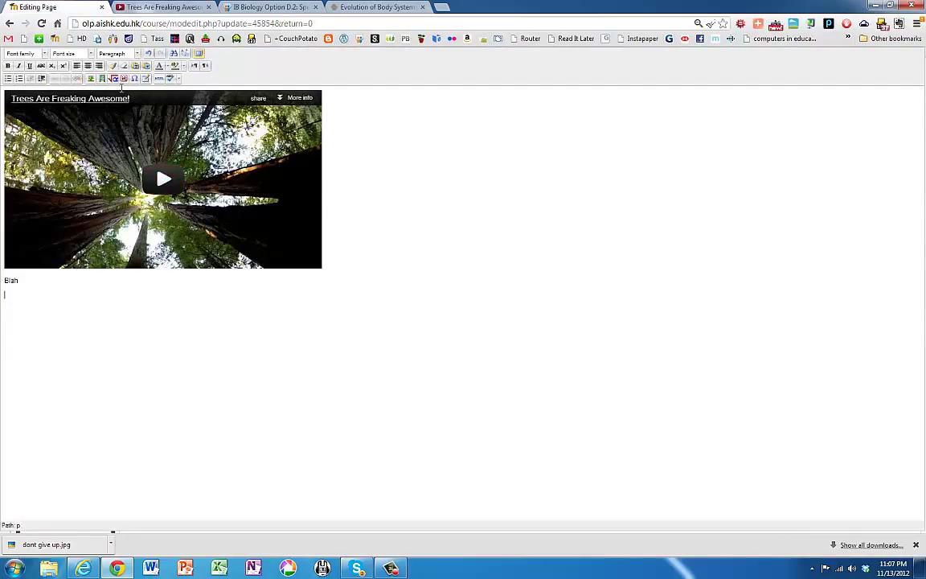
- Paste the SlideShare embed code into the HTML source below Blah, then start a new line after its citation
click(159, 81)
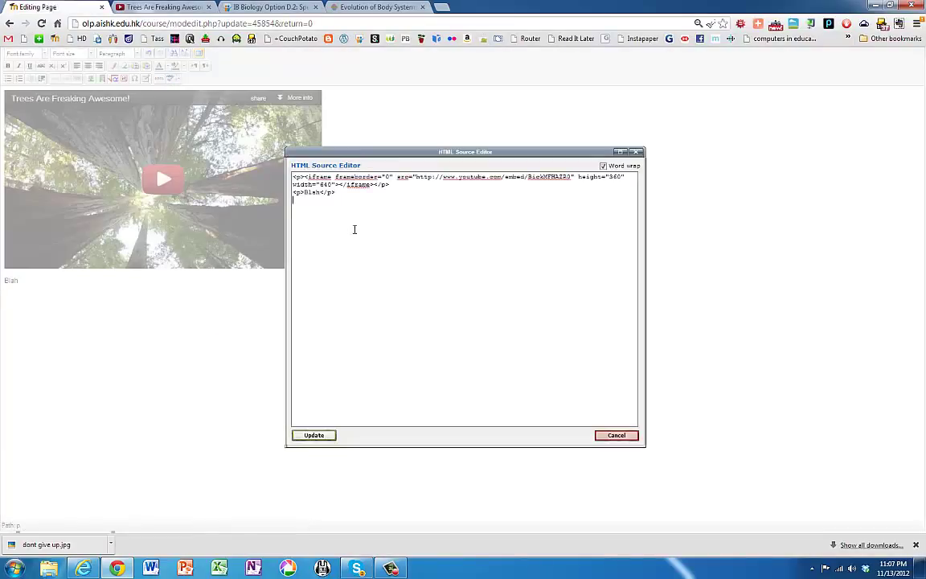
key(ctrl+v)
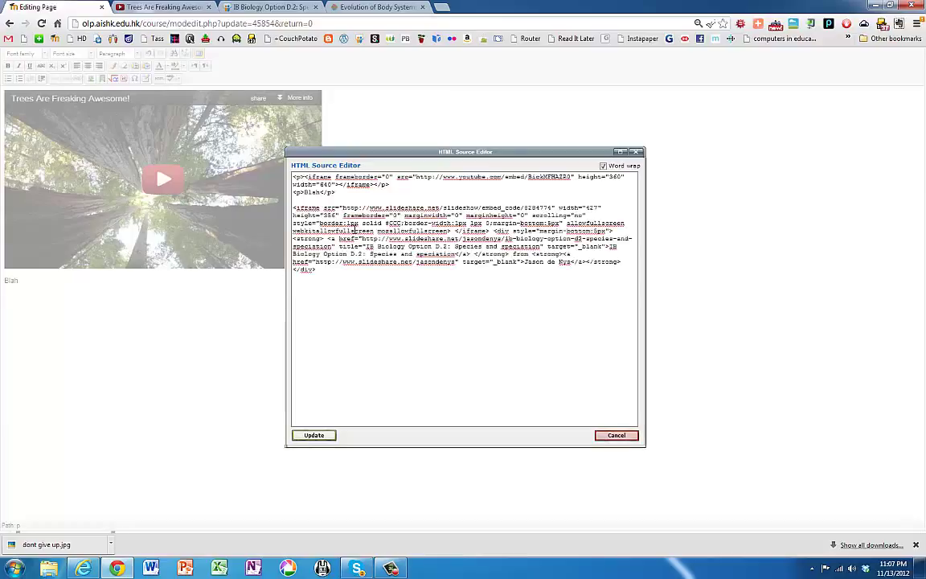
click(314, 434)
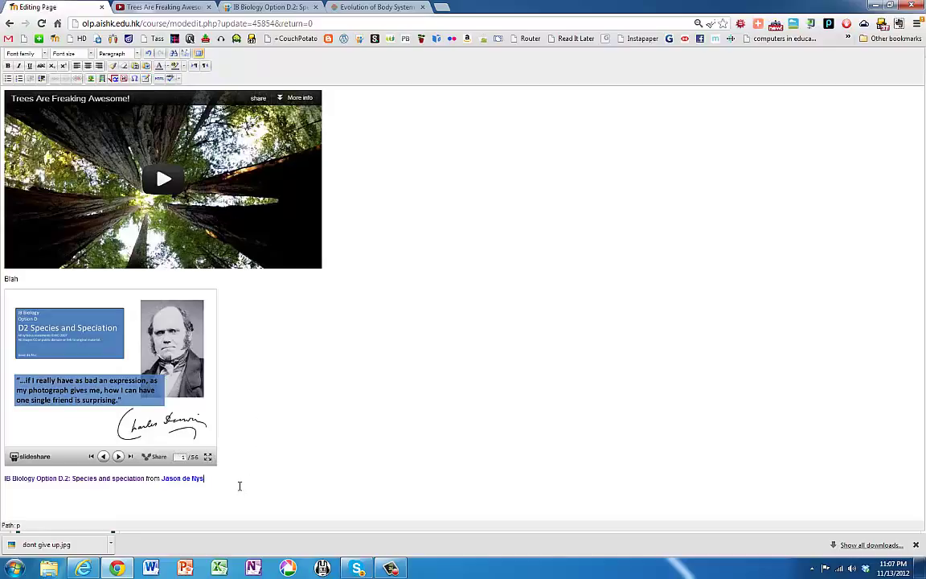
click(240, 485)
key(Return)
- Bring up and select the NewHive iframe embed code for 'Evolution of Body Systems in Invertebrates'
click(354, 7)
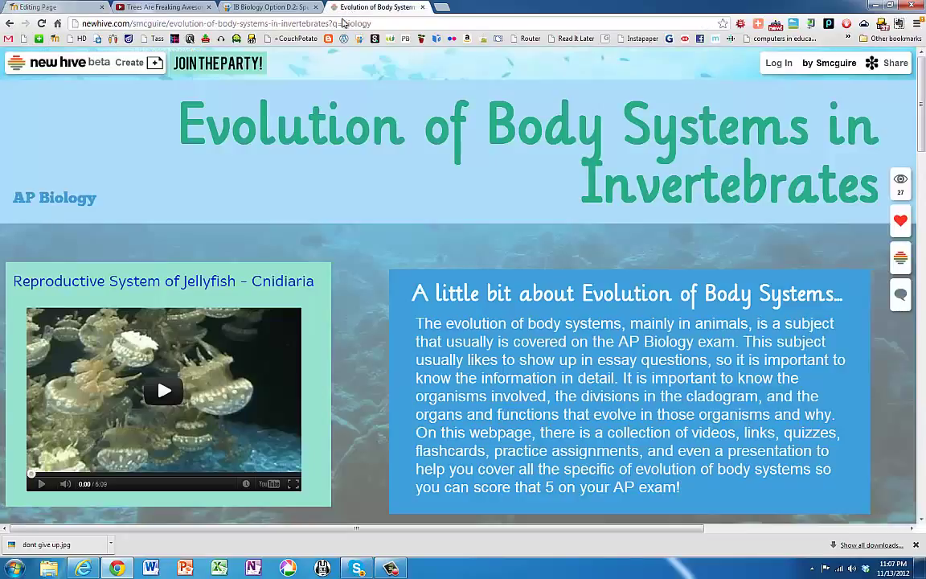
scroll(290, 239, down, 7)
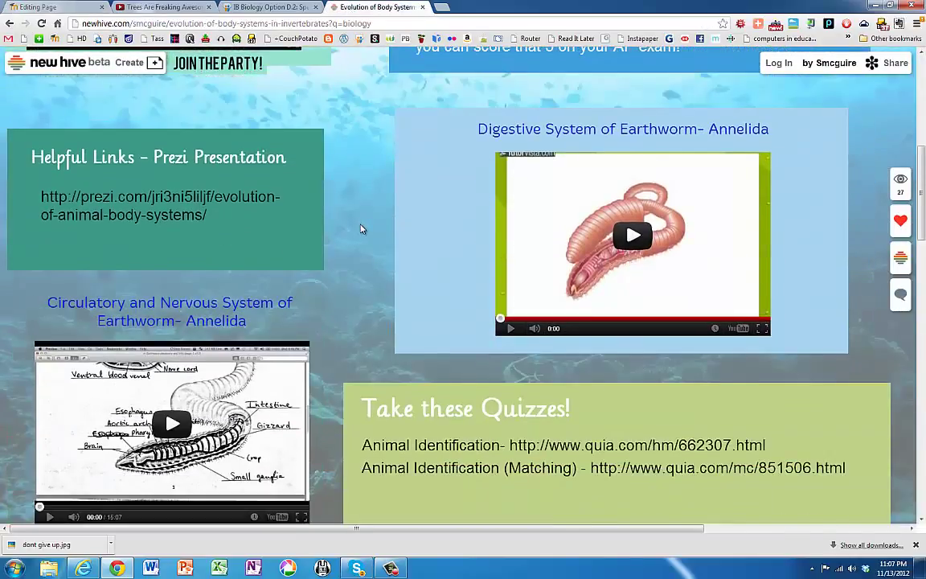
scroll(361, 229, down, 6)
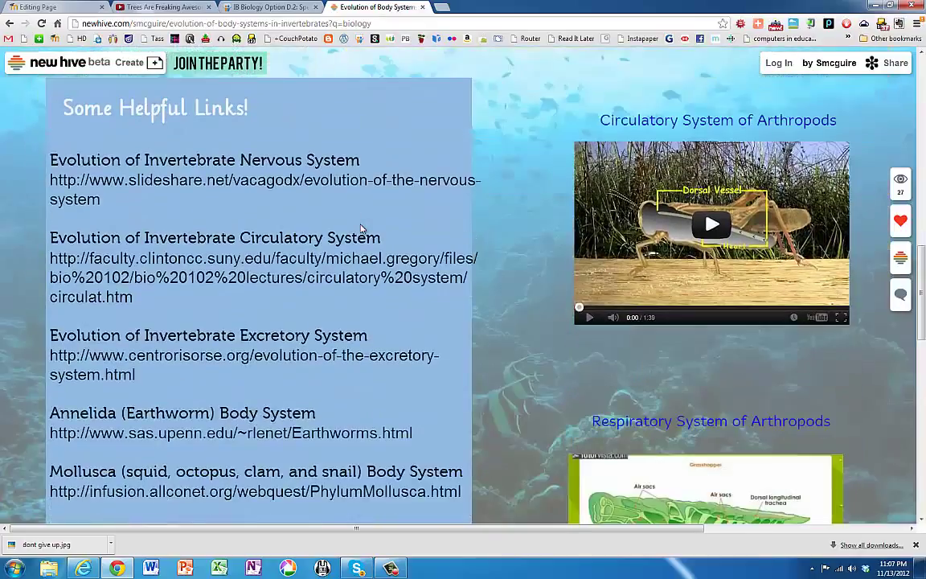
scroll(361, 229, down, 2)
scroll(361, 229, up, 4)
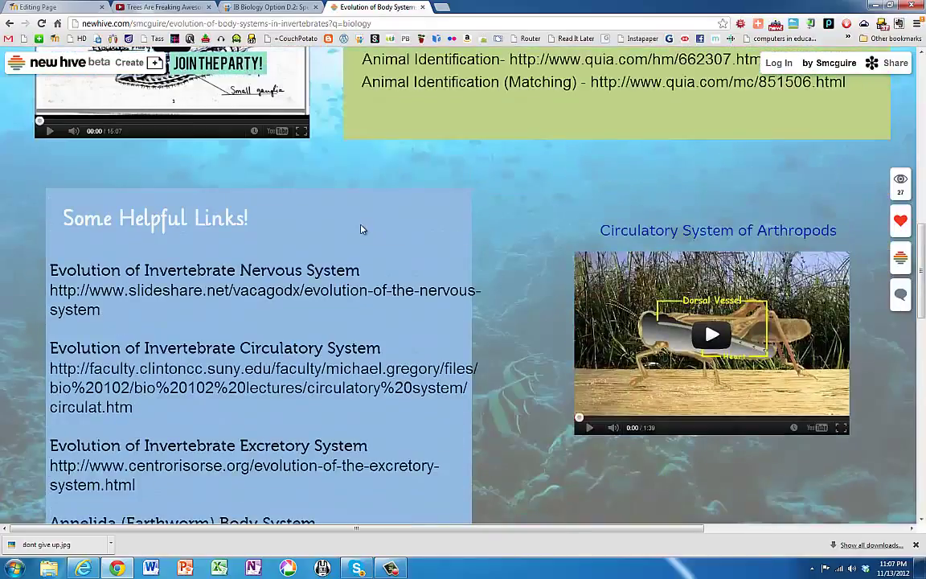
scroll(361, 229, up, 9)
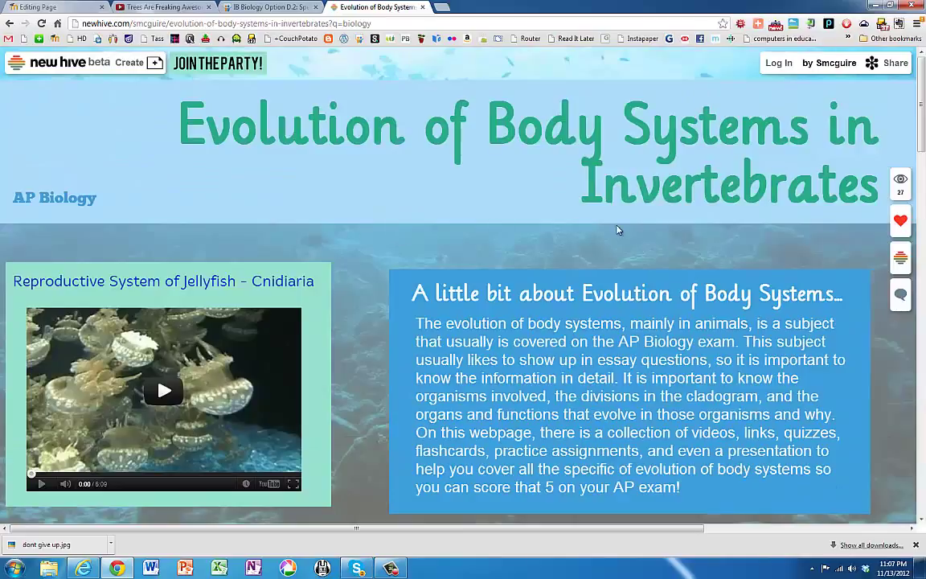
mouse_move(895, 75)
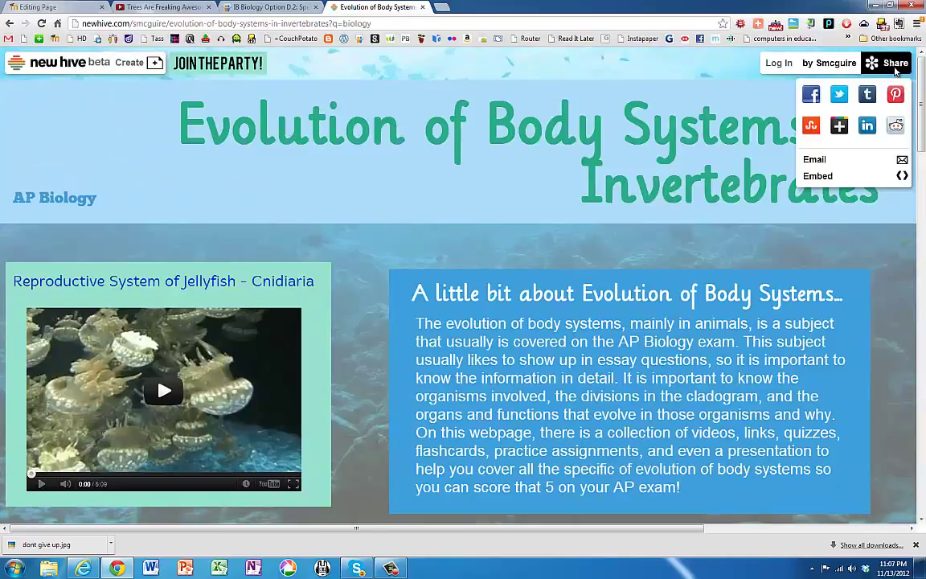
click(822, 175)
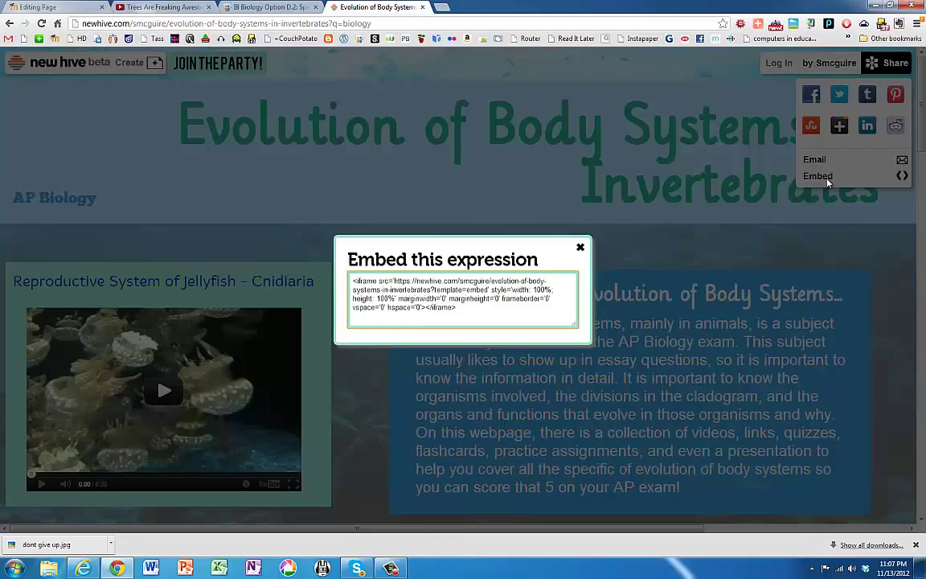
drag(413, 283, 323, 288)
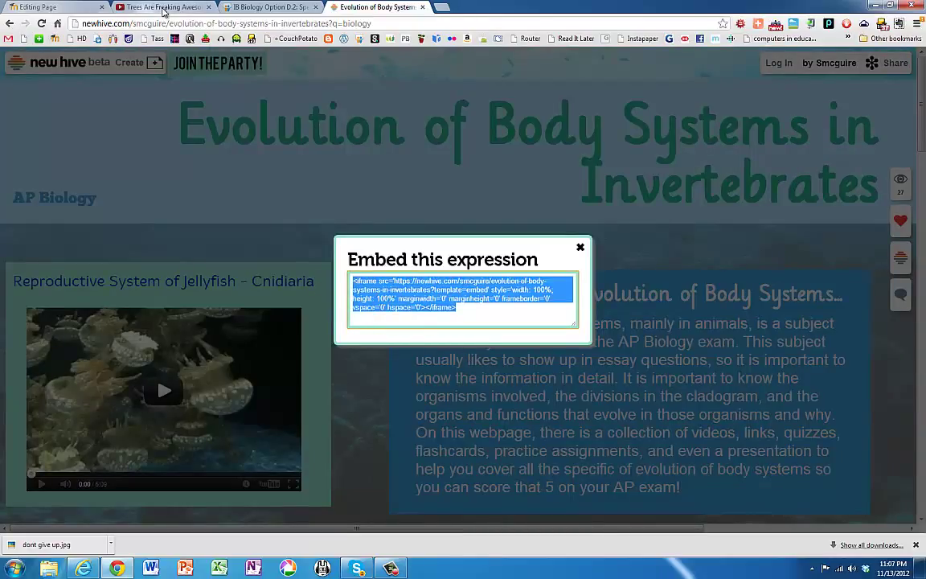
click(164, 8)
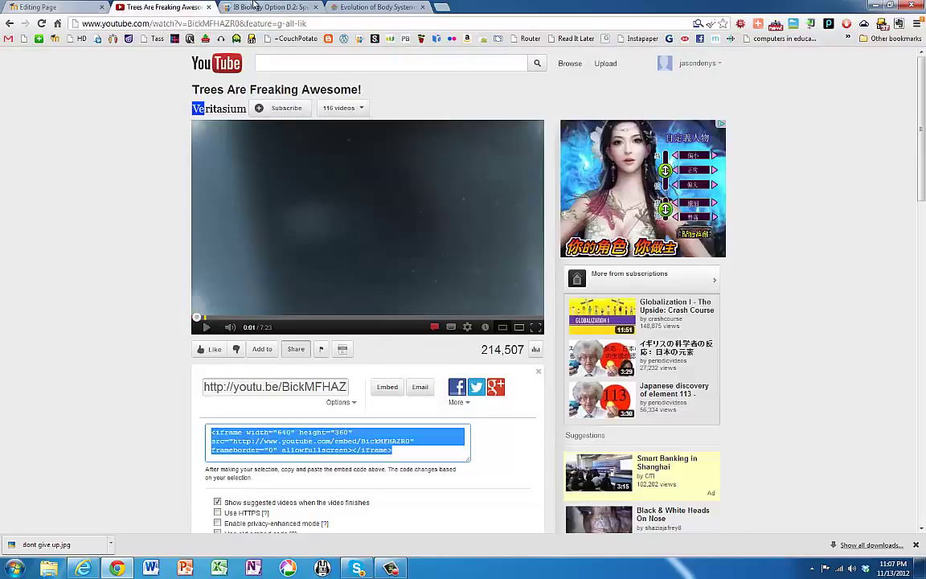
- Paste the NewHive iframe code on a new last line of the Blah page's HTML source and apply it
click(66, 8)
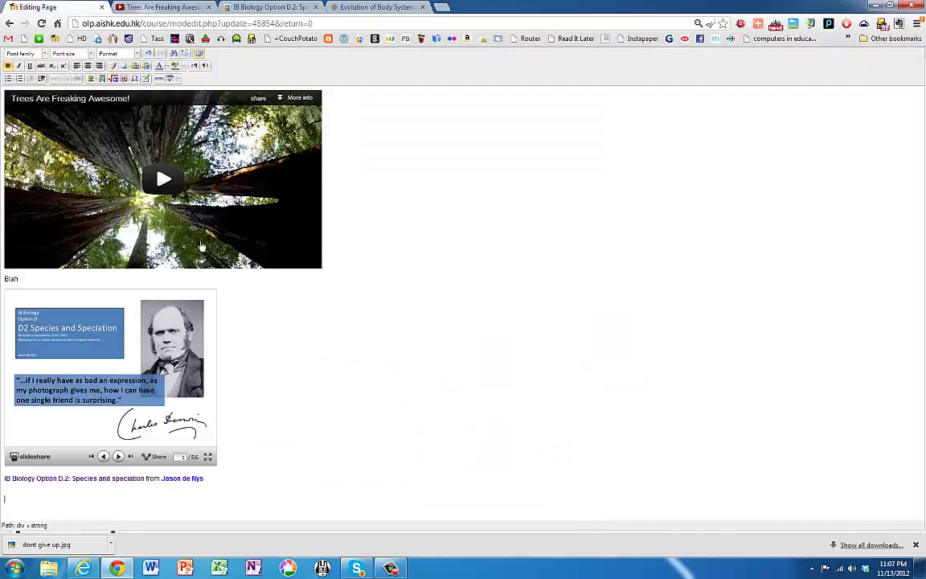
click(169, 78)
click(543, 288)
key(Return)
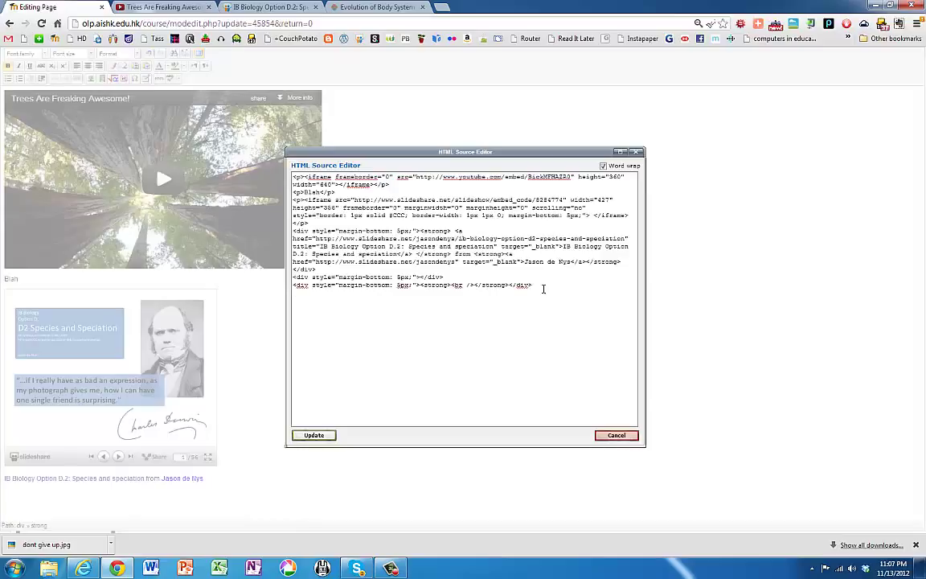
key(ctrl+v)
click(315, 435)
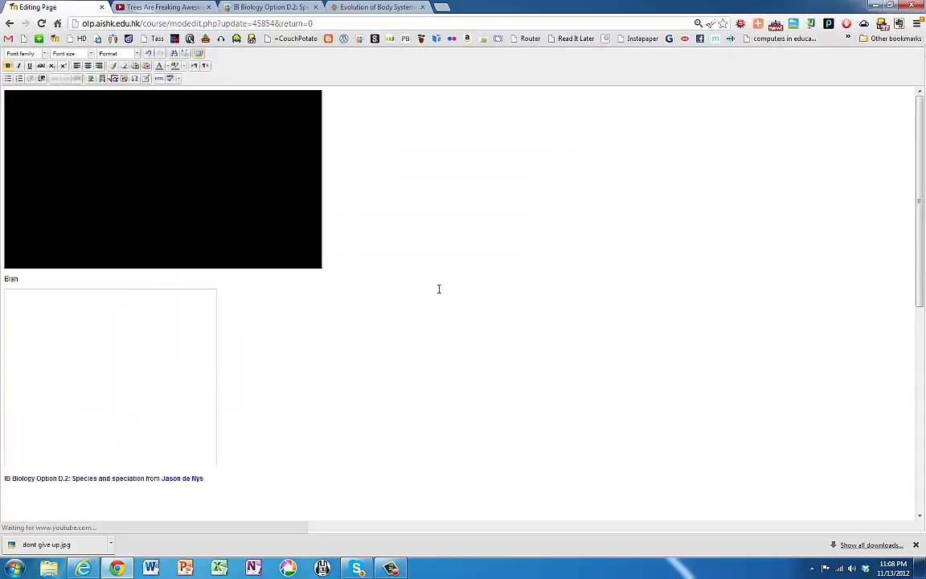
- Scroll through the page content to check the NewHive embed below the SlideShare citation
scroll(440, 326, down, 2)
scroll(438, 327, down, 1)
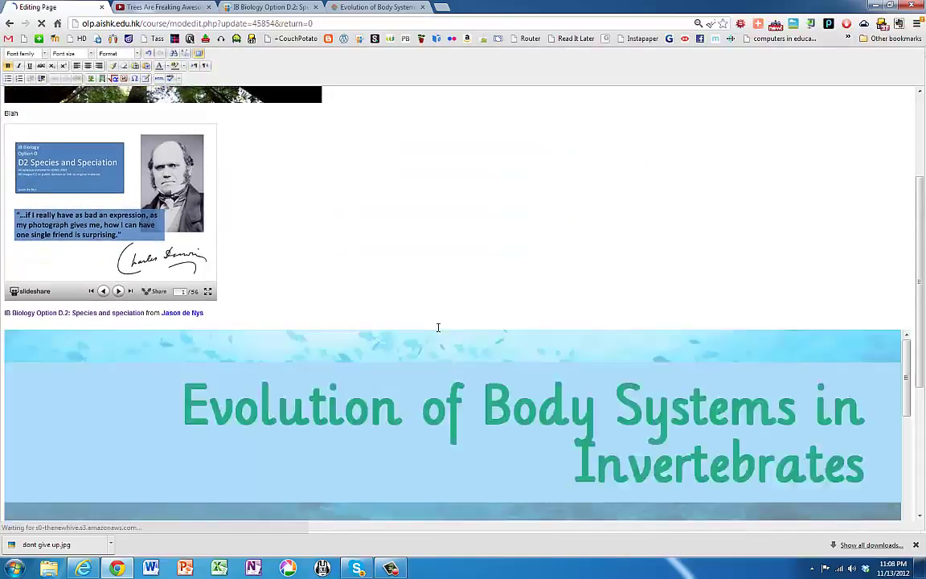
scroll(438, 327, down, 5)
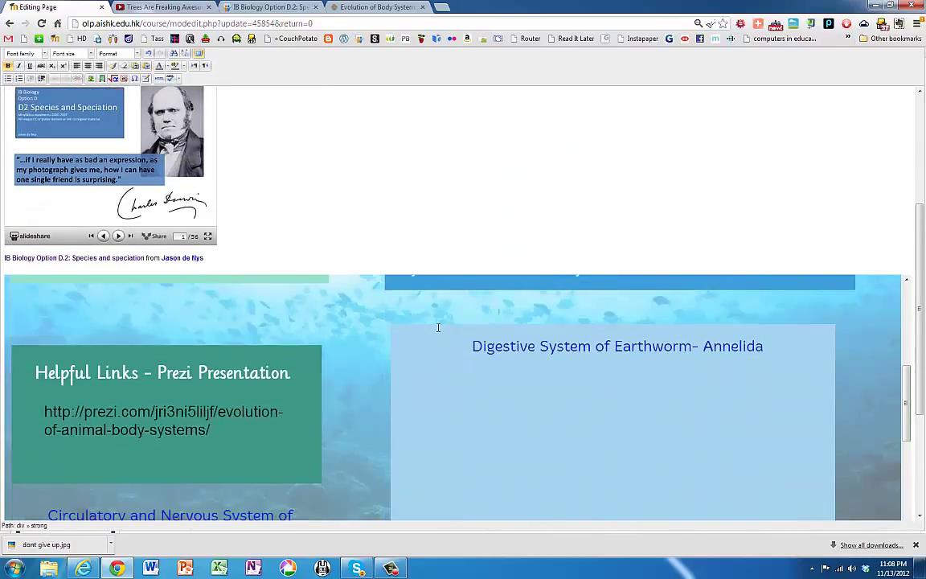
scroll(438, 327, down, 6)
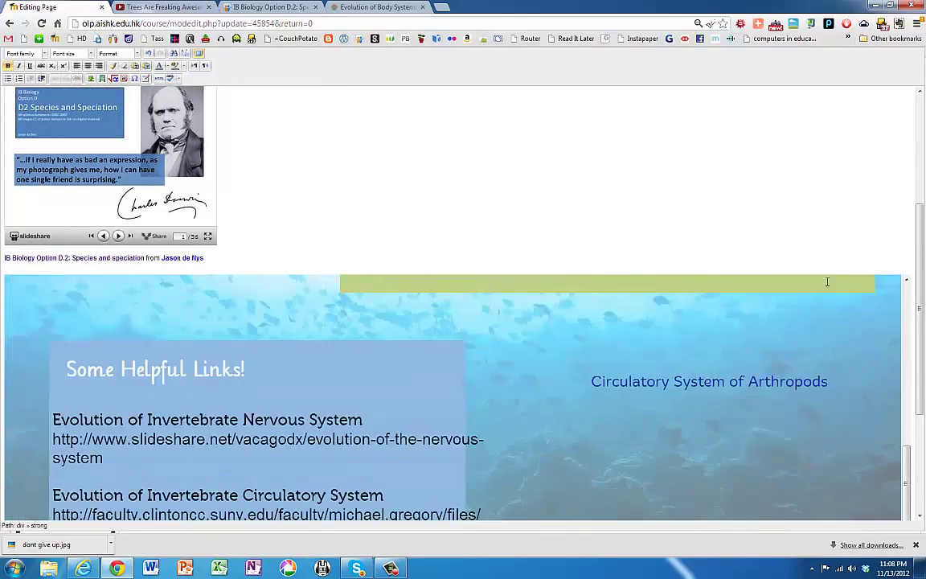
scroll(826, 281, down, 5)
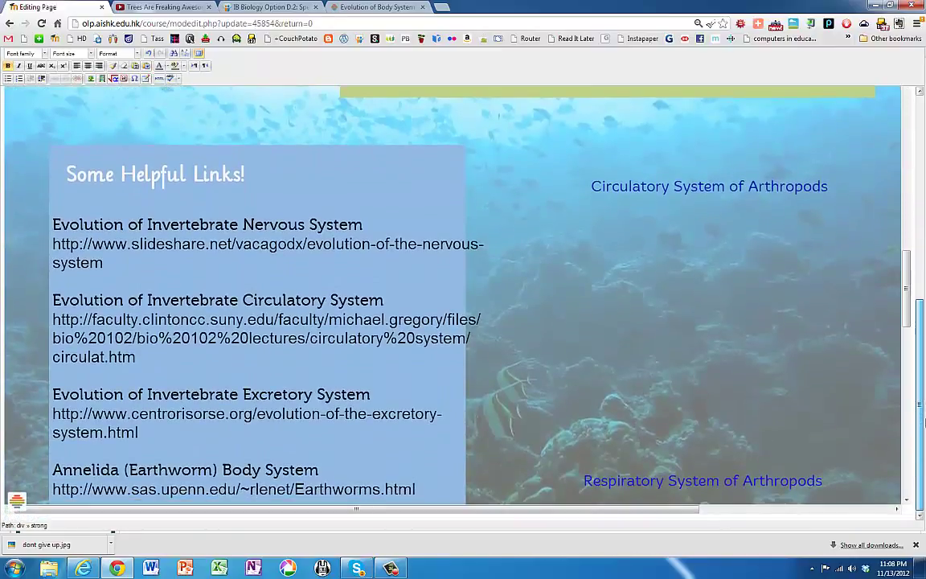
scroll(903, 392, down, 10)
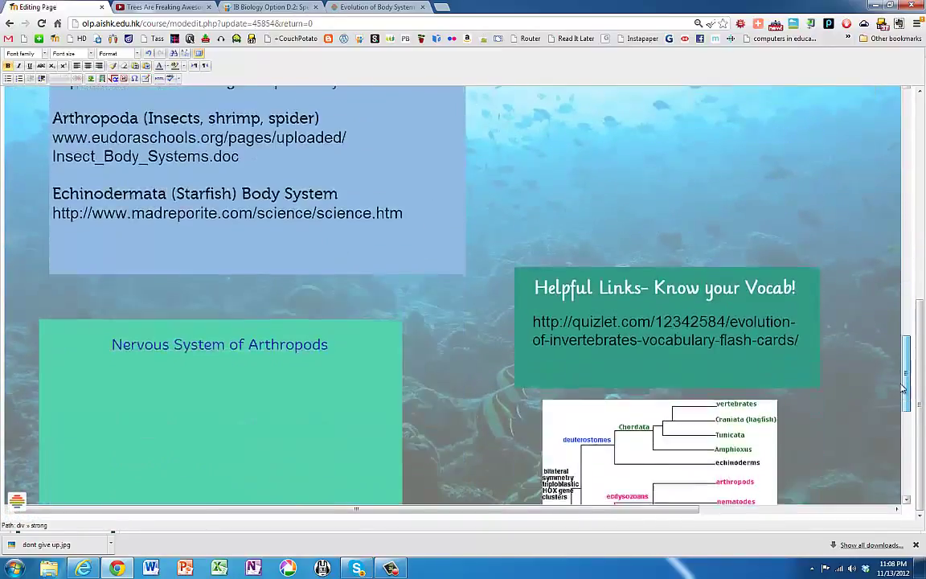
scroll(903, 391, down, 9)
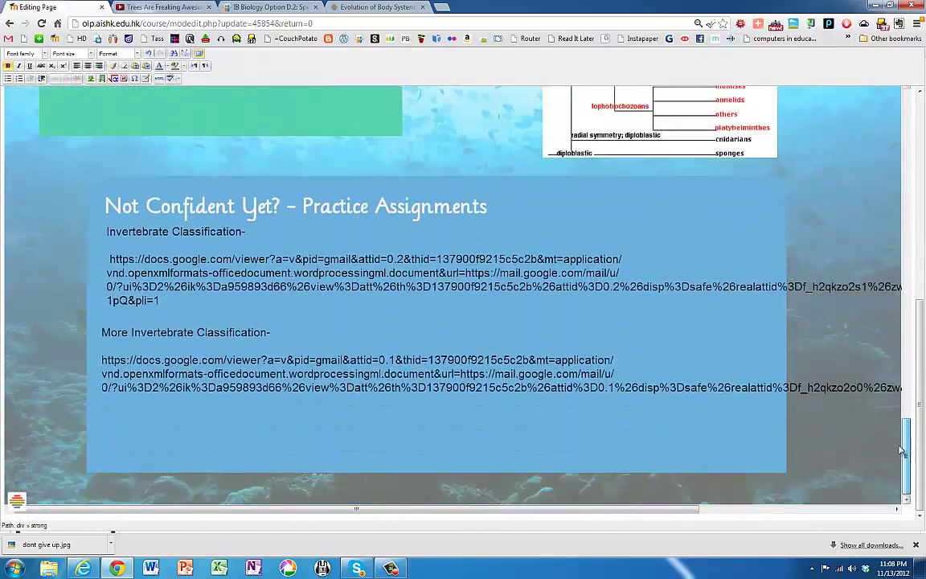
drag(903, 446, 906, 121)
scroll(919, 233, up, 10)
scroll(918, 233, up, 2)
scroll(448, 327, down, 4)
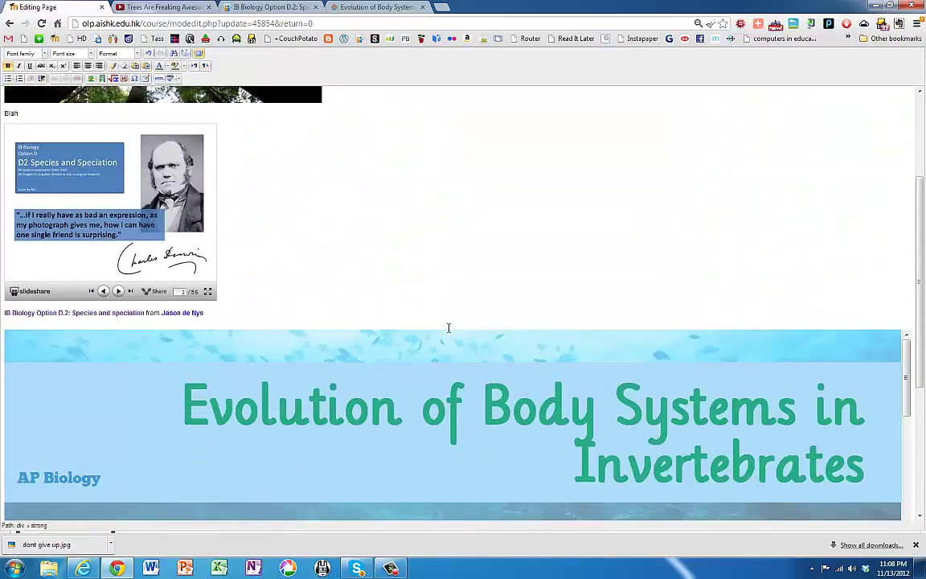
- Leave full-screen editing and save the Blah page, returning to the course
scroll(448, 327, up, 4)
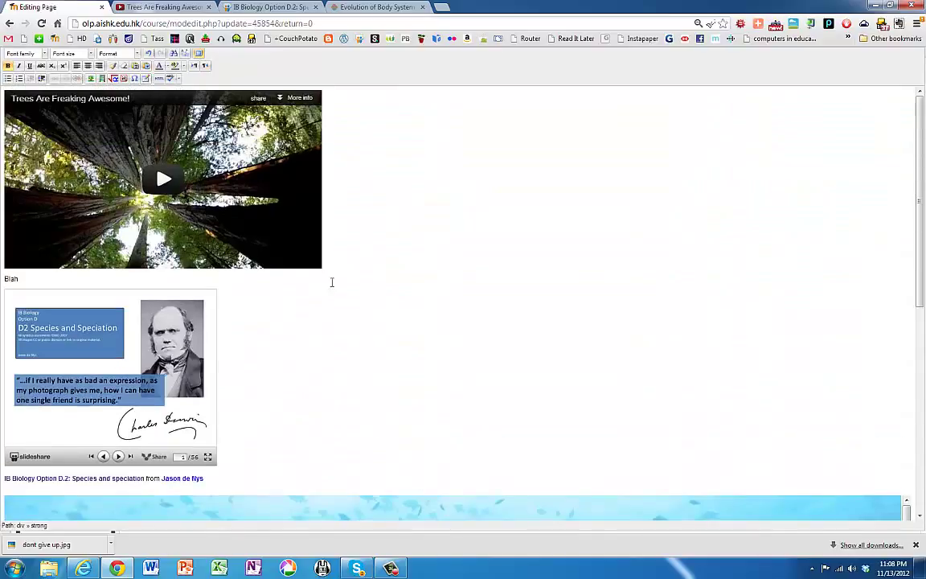
click(199, 54)
scroll(217, 306, down, 5)
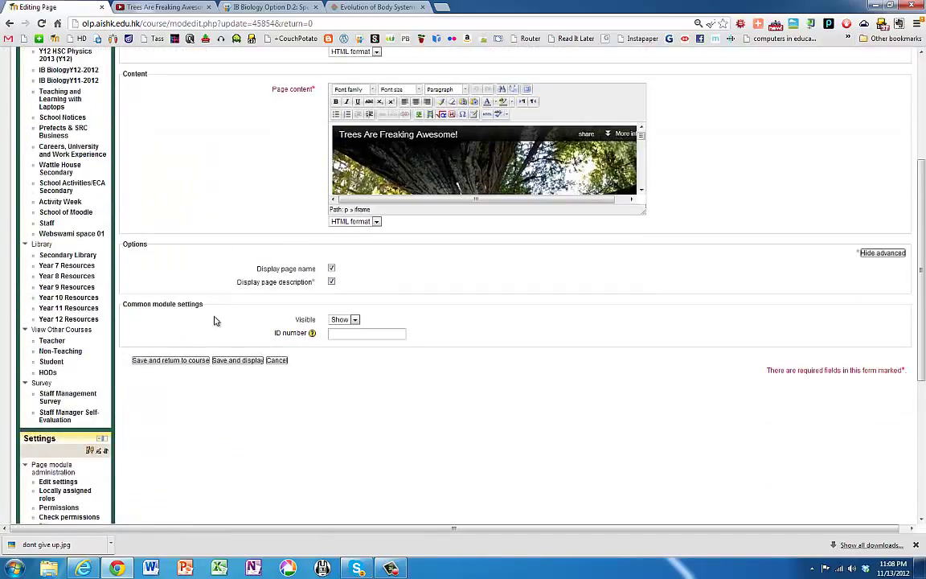
click(178, 361)
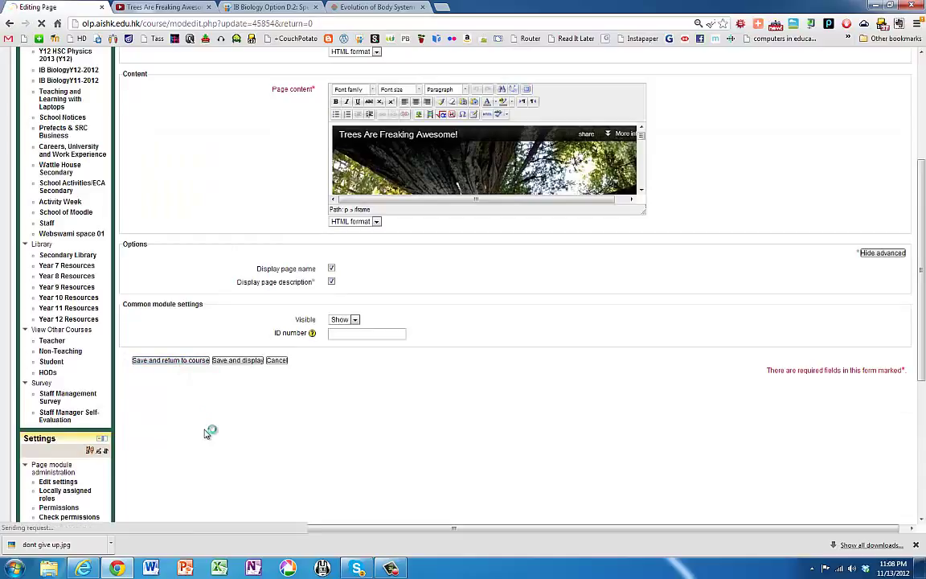